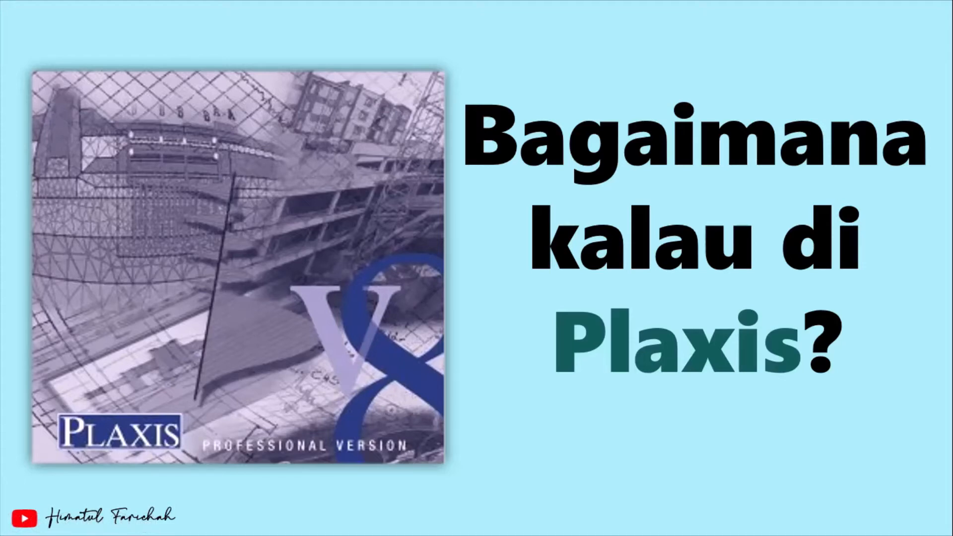
- End the slide show and compare the soil data and slope sketch in Excel with the Plaxis geometry model
key(Escape)
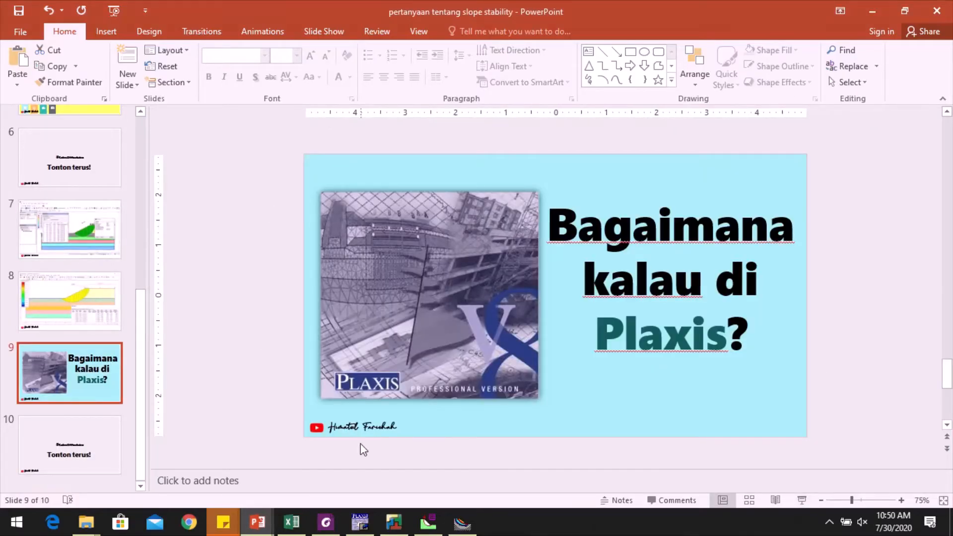
click(287, 529)
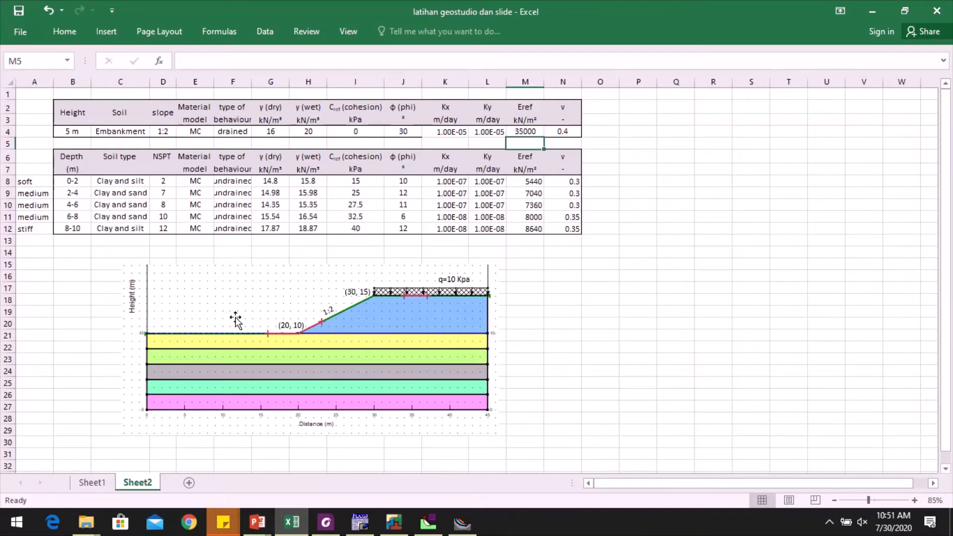
click(362, 526)
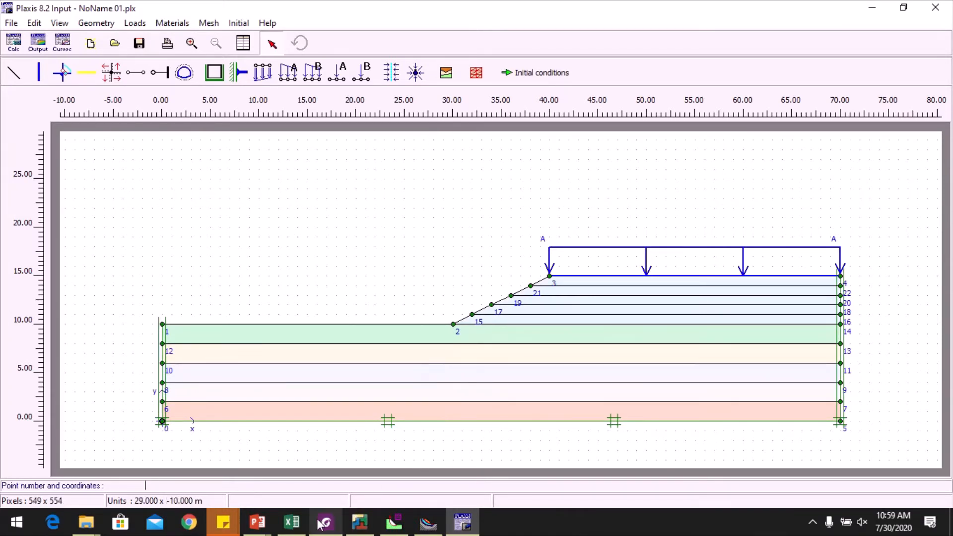
click(297, 524)
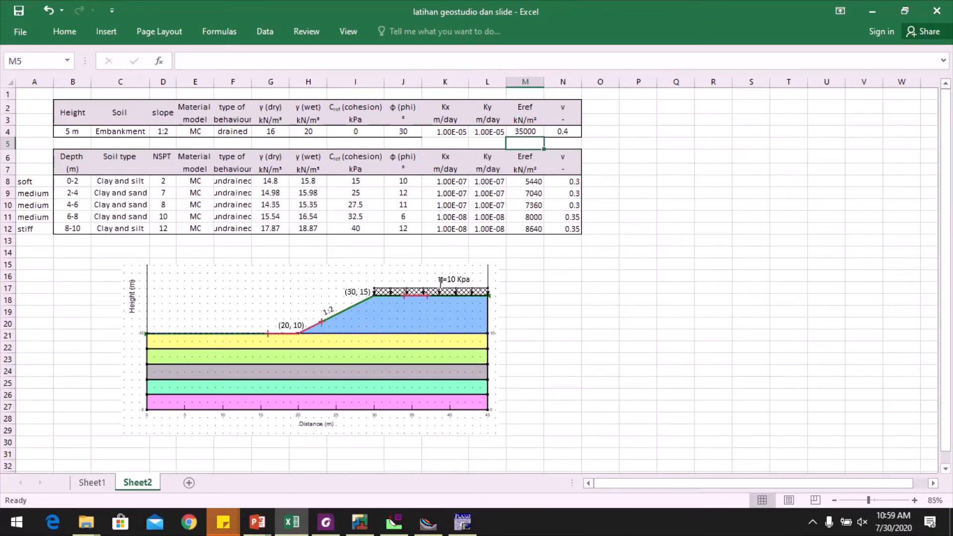
click(462, 521)
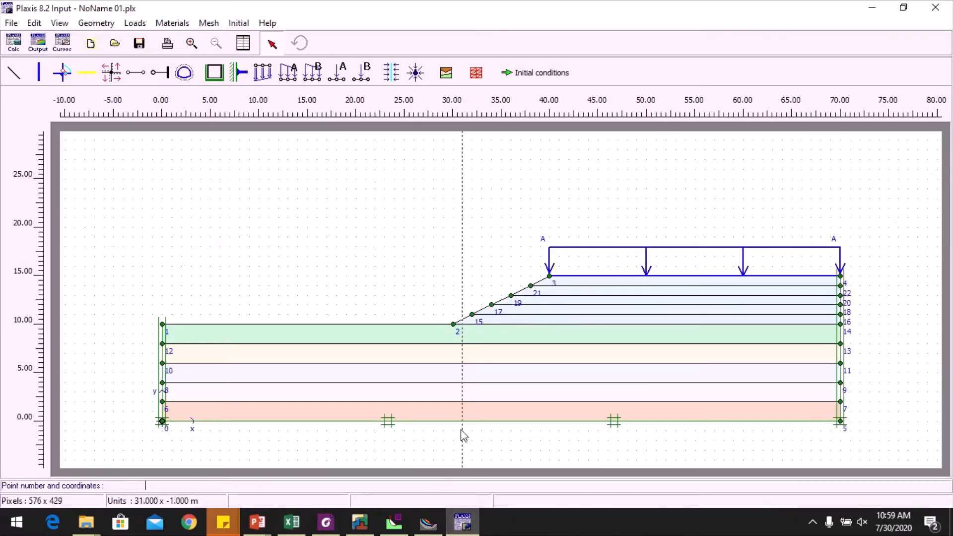
click(13, 74)
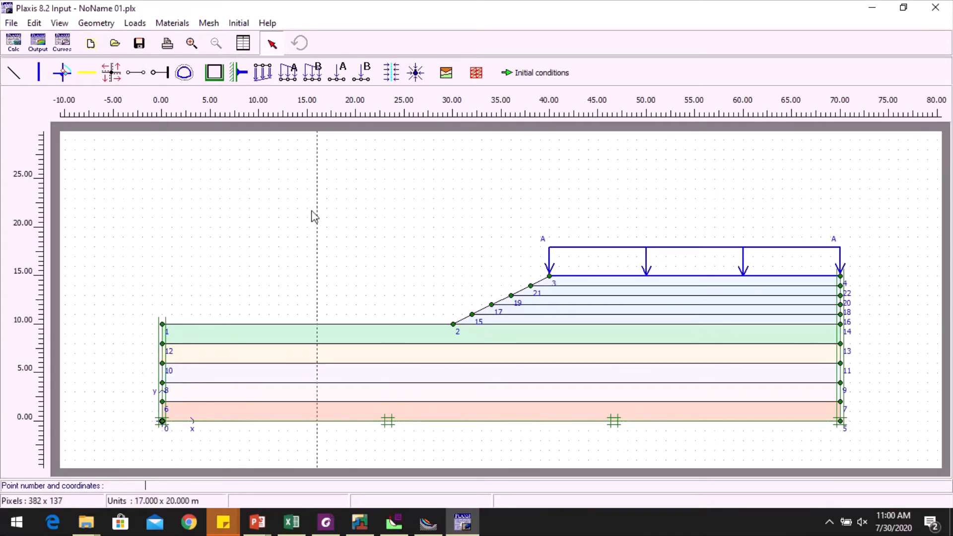
- Open the soil and interface material sets in Plaxis and check them against the soil parameter table in Excel
click(173, 23)
click(171, 39)
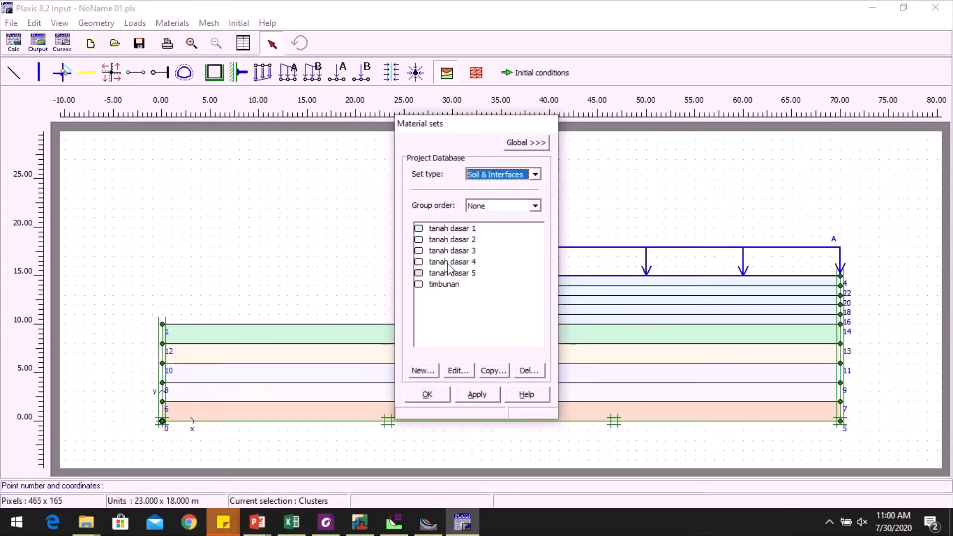
key(alt+Tab)
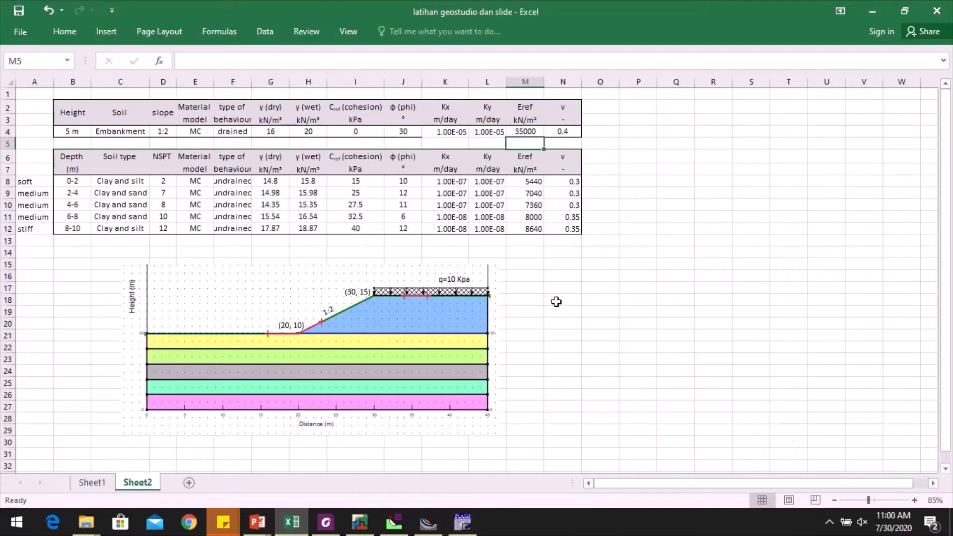
click(465, 521)
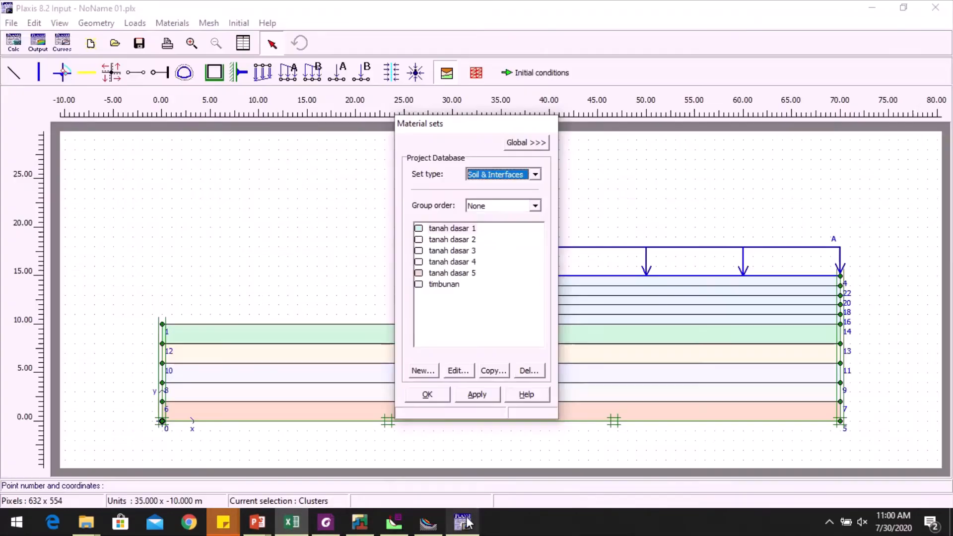
- Review the parameters and interface settings of material tanah dasar 1, then close the material sets without editing
click(468, 229)
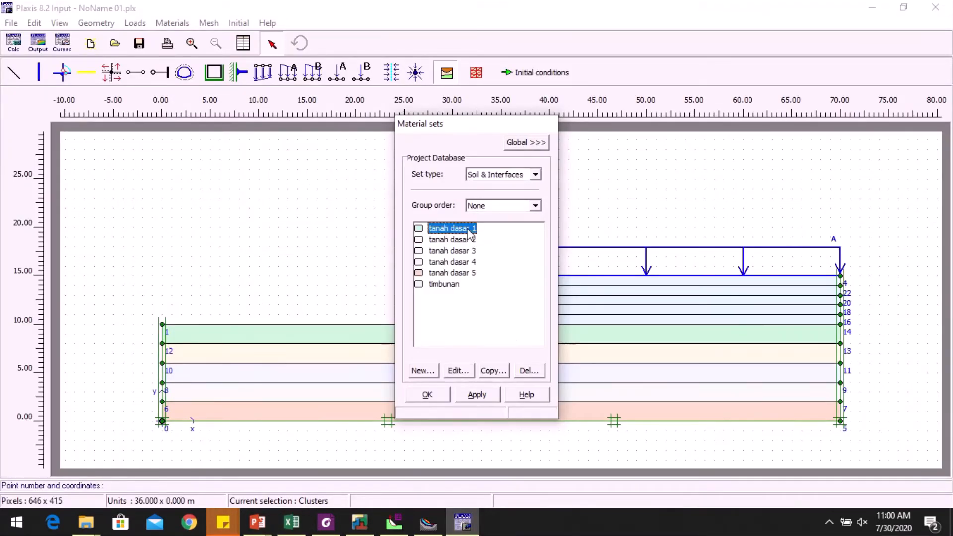
click(458, 370)
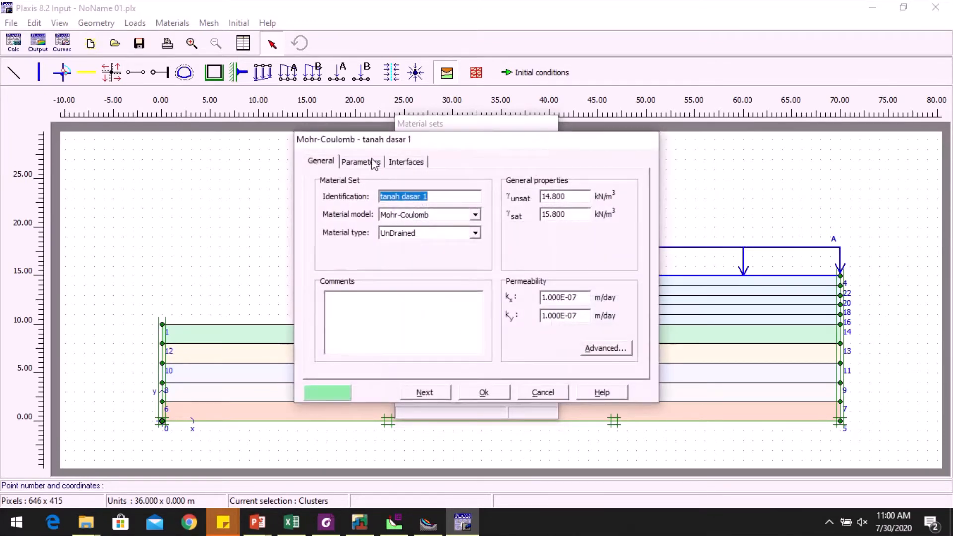
click(361, 161)
click(396, 161)
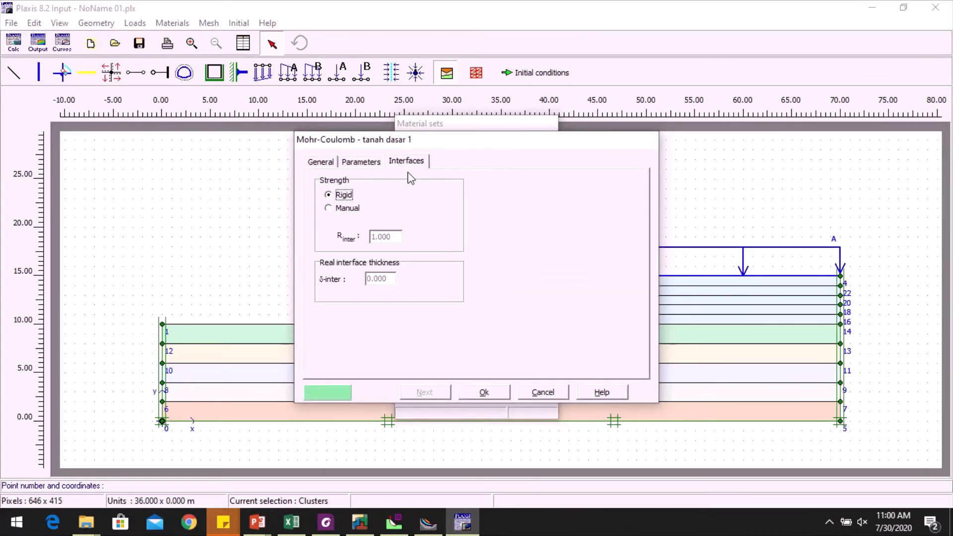
click(540, 390)
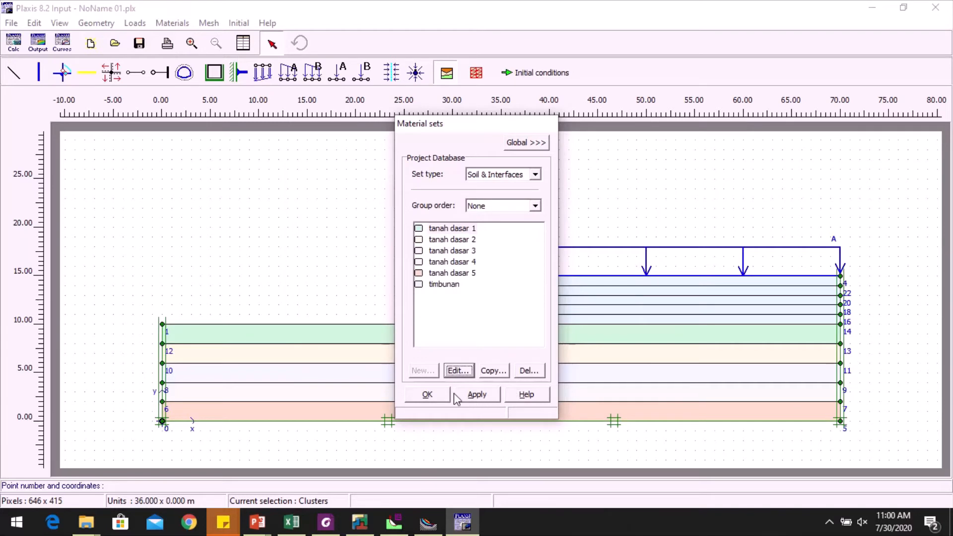
click(437, 396)
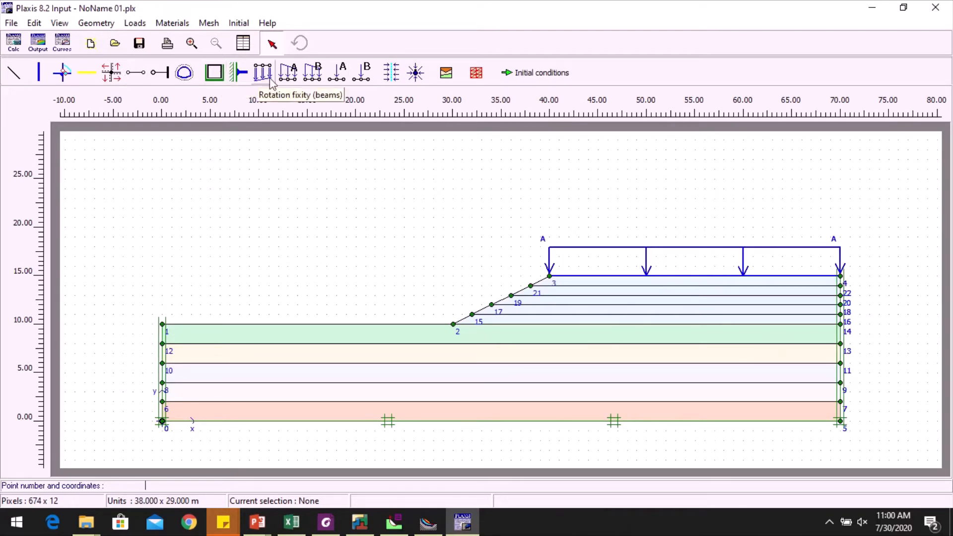
- Regenerate the finite element mesh of the slope model and return to the geometry input
click(476, 73)
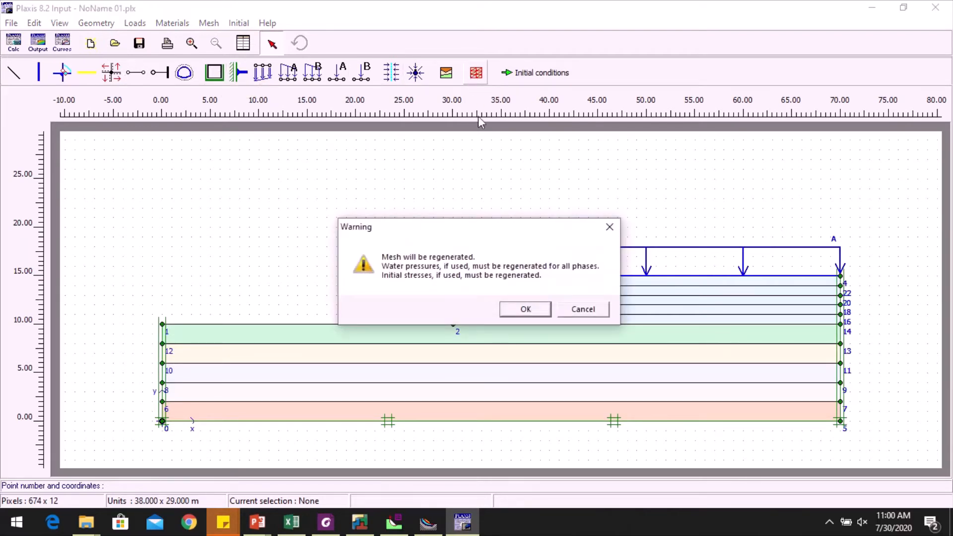
click(525, 309)
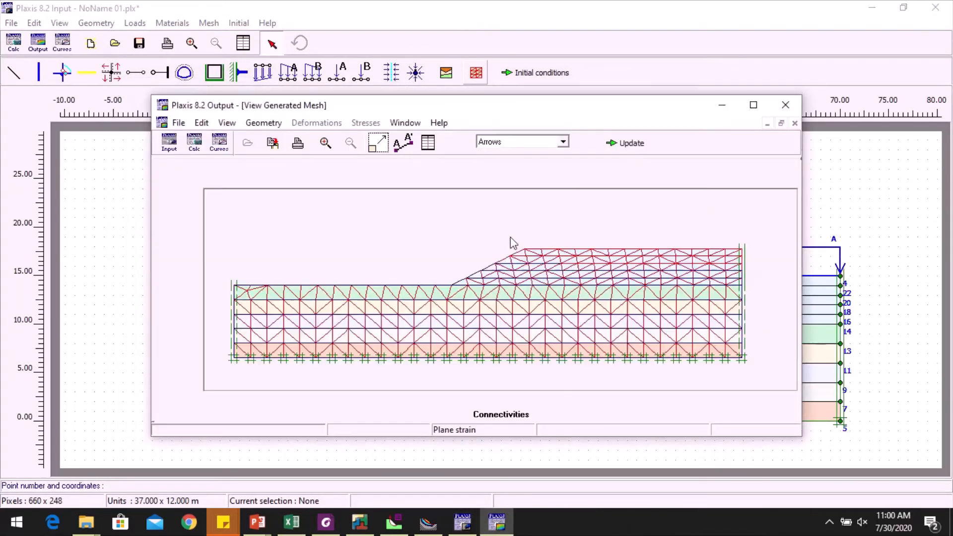
click(629, 144)
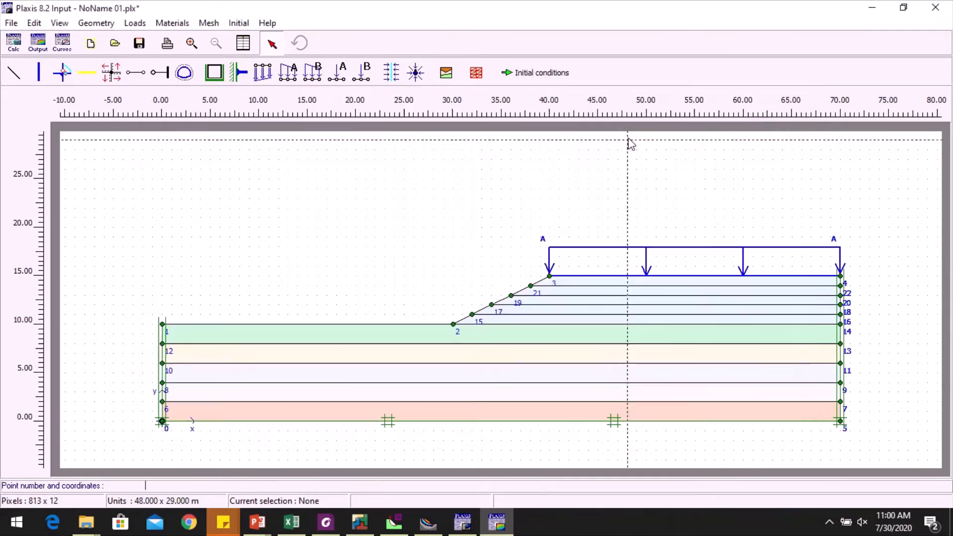
- Proceed to the initial conditions, generate the water pressures and accept the pore pressure result
click(551, 79)
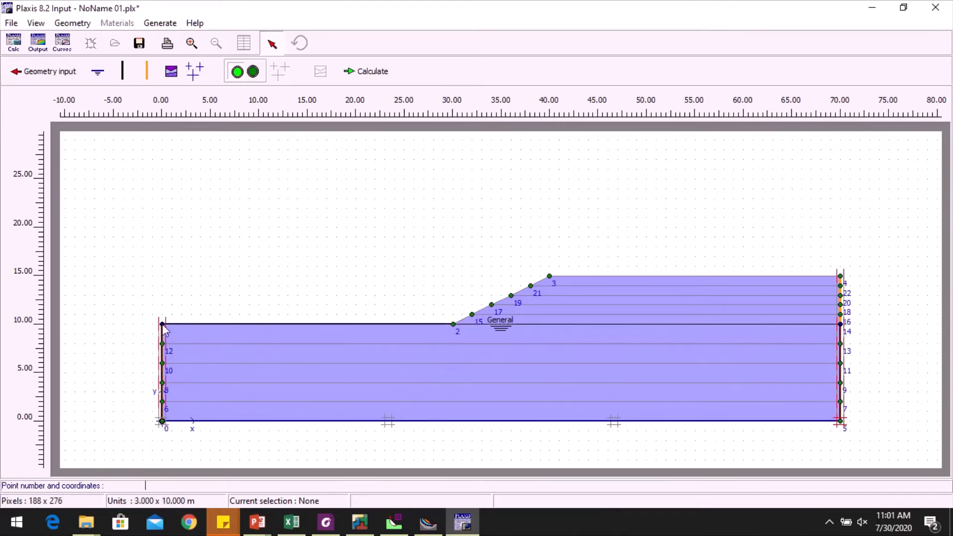
click(195, 71)
click(478, 341)
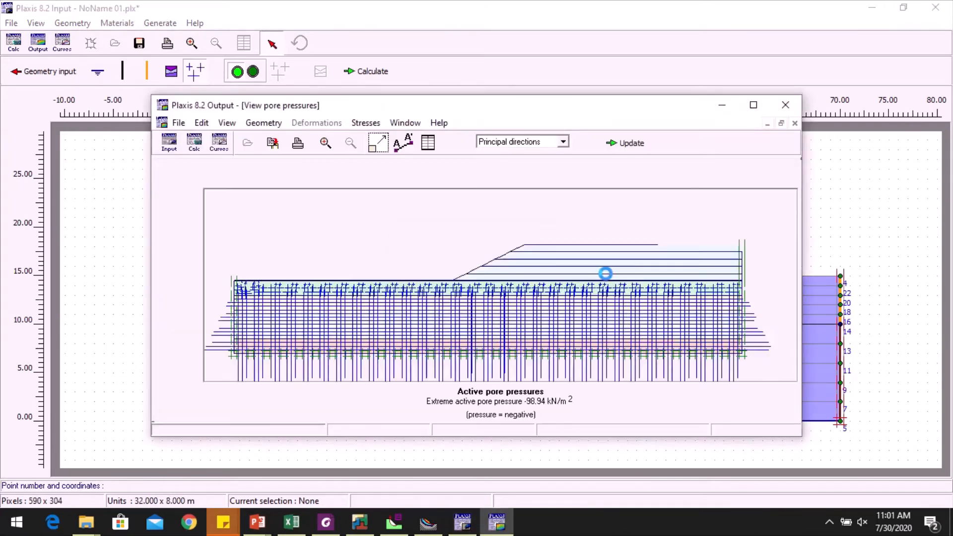
click(640, 142)
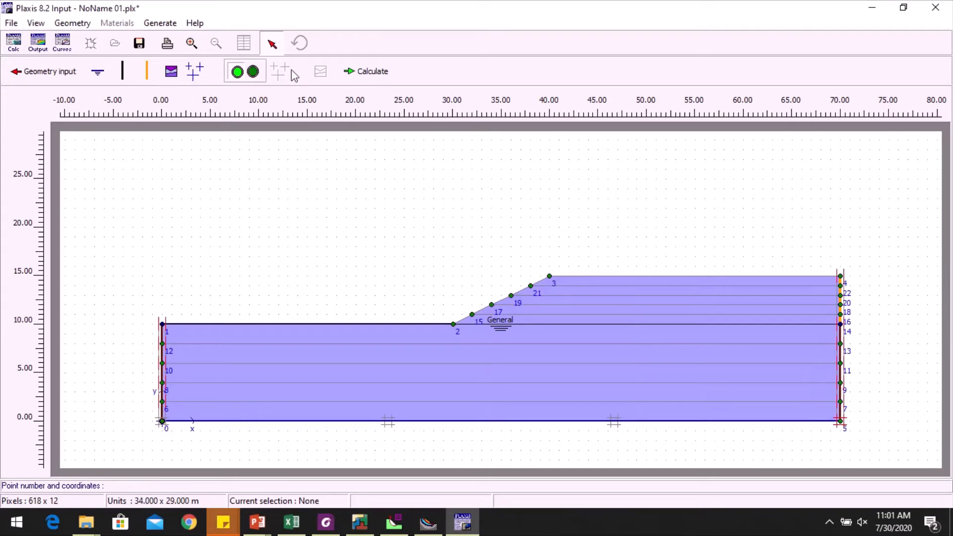
- Switch to the initial geometry configuration and deactivate the embankment layers above the 10 m ground level
click(253, 73)
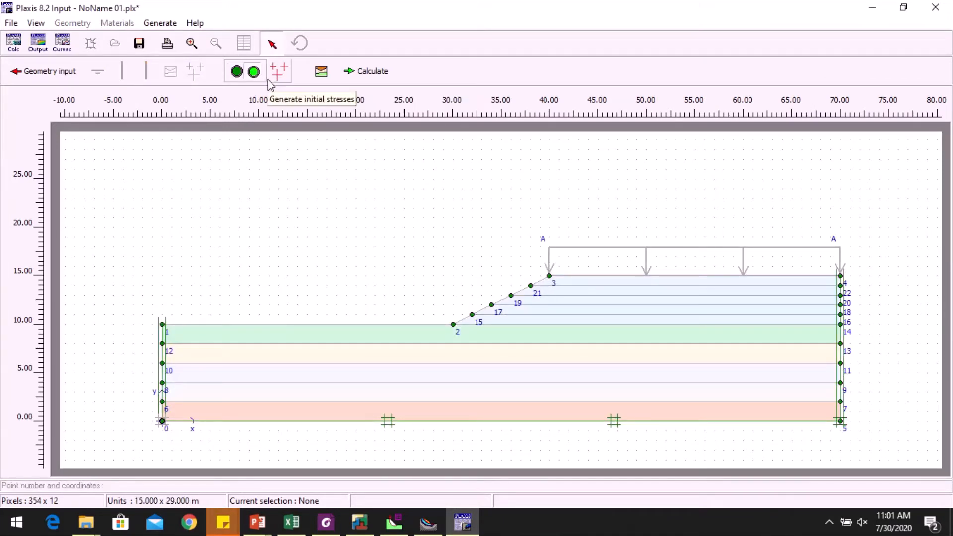
click(557, 319)
click(563, 300)
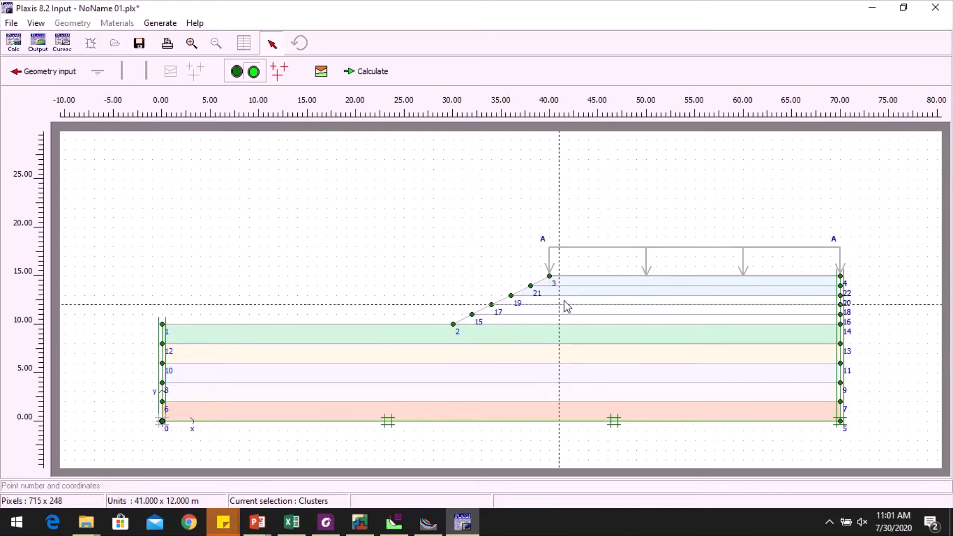
click(571, 291)
click(573, 282)
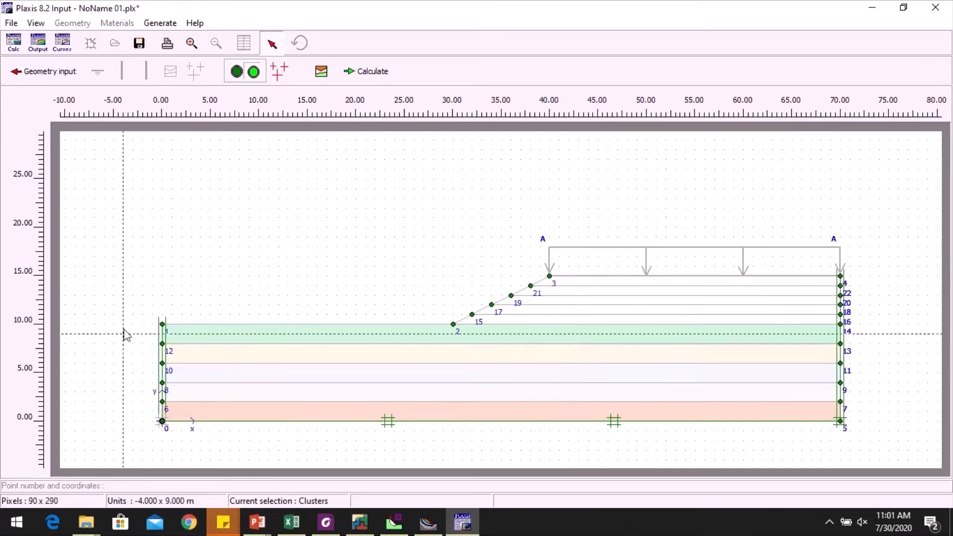
- Generate the initial soil stresses and accept the effective stress result
click(279, 71)
click(457, 351)
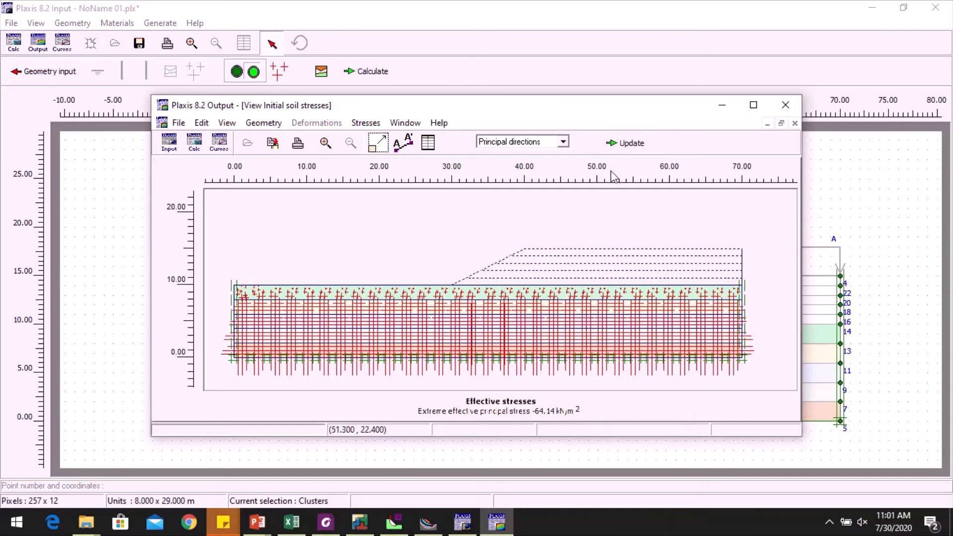
click(627, 144)
- Proceed to the calculation phases of NoName 01.plx and enlarge the window to show the full phase list
click(353, 69)
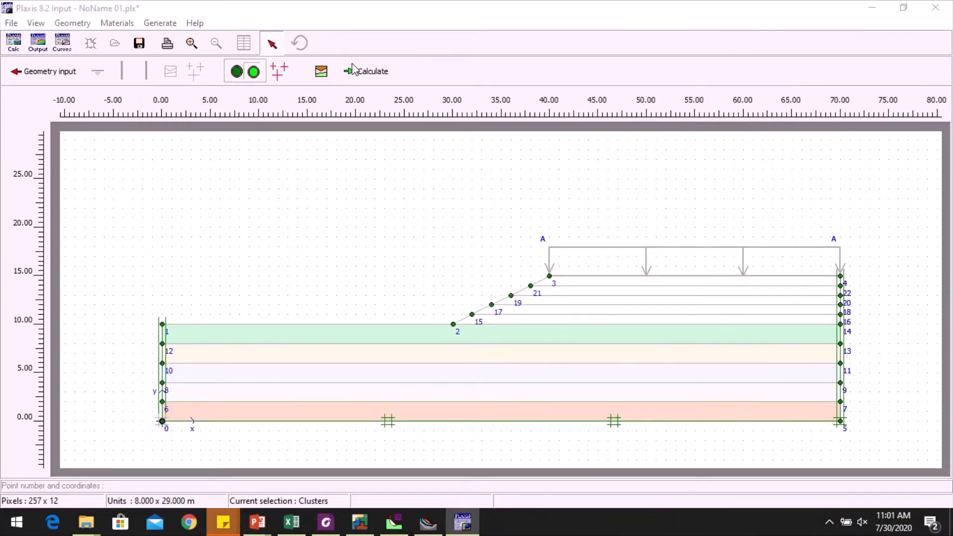
click(459, 296)
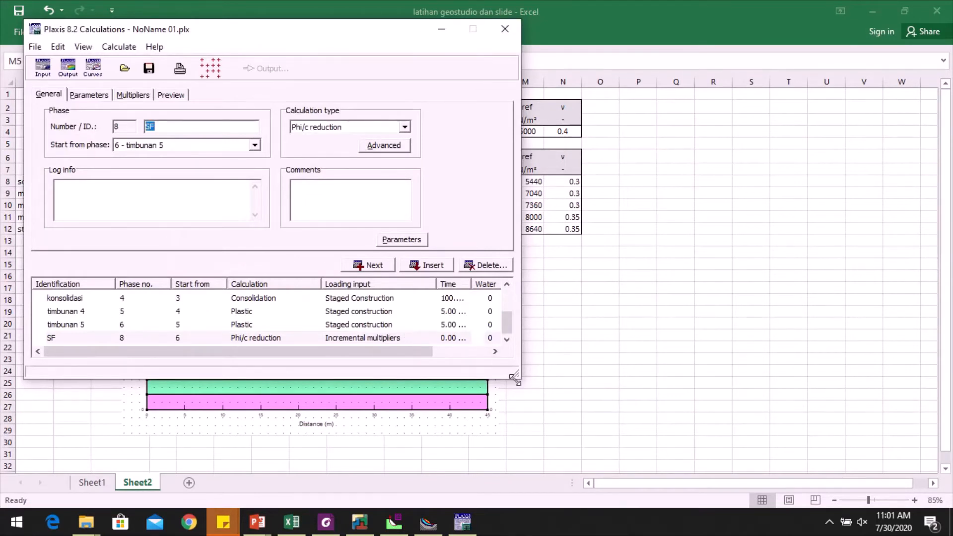
drag(512, 376, 514, 452)
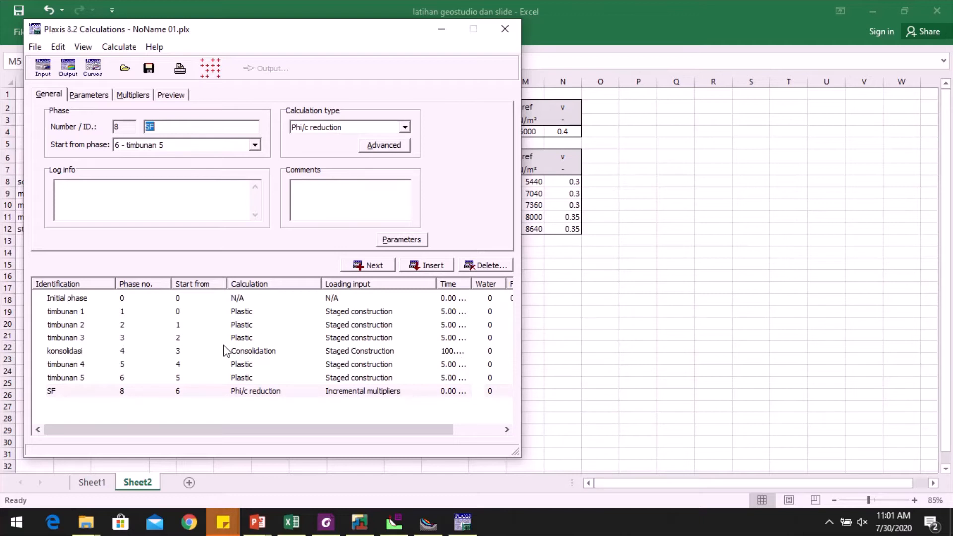
- Mark all phases from timbunan 1 through konsolidasi, timbunan 5 and SF for calculation
click(161, 316)
click(162, 326)
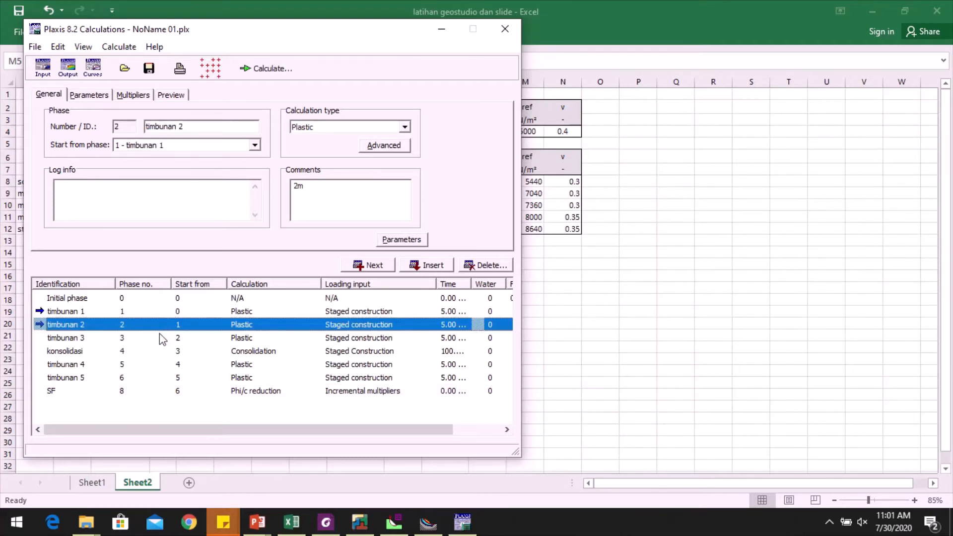
click(163, 339)
click(161, 353)
click(161, 366)
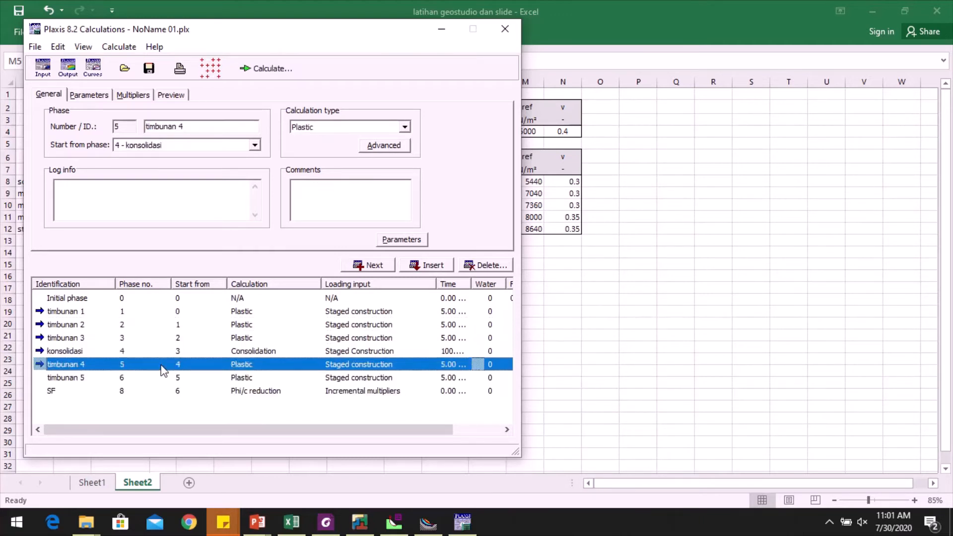
click(161, 378)
click(162, 391)
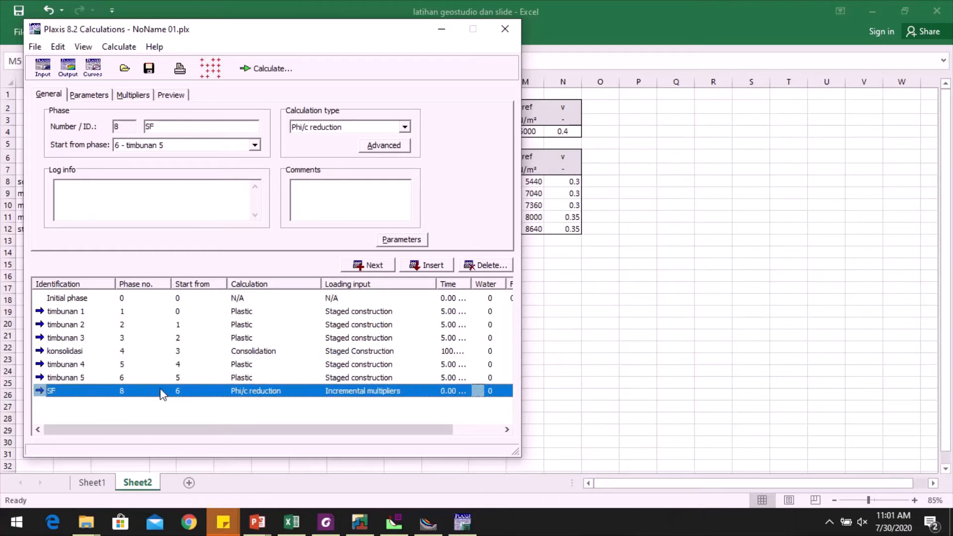
- Check the parameters of phase timbunan 1 and enter the comment "1m pertama" for it
click(162, 312)
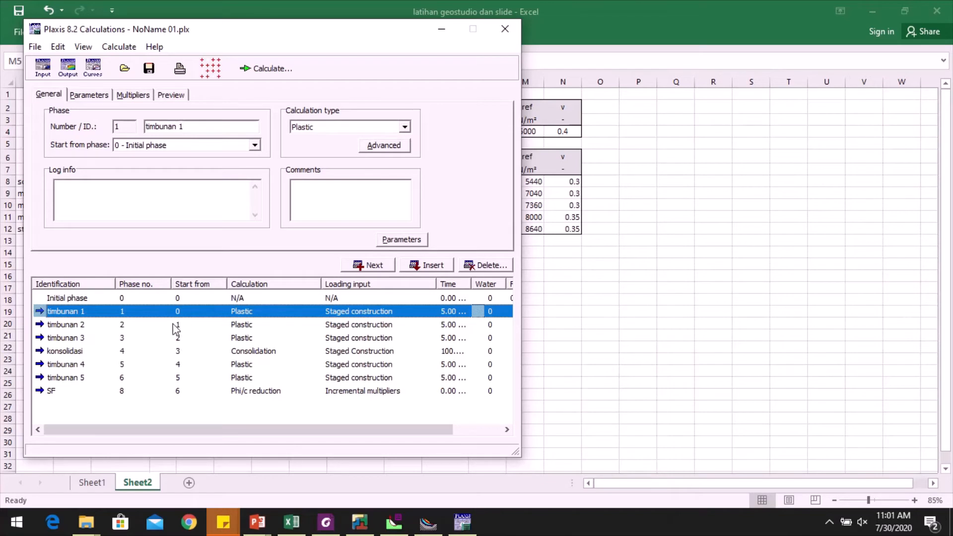
click(106, 94)
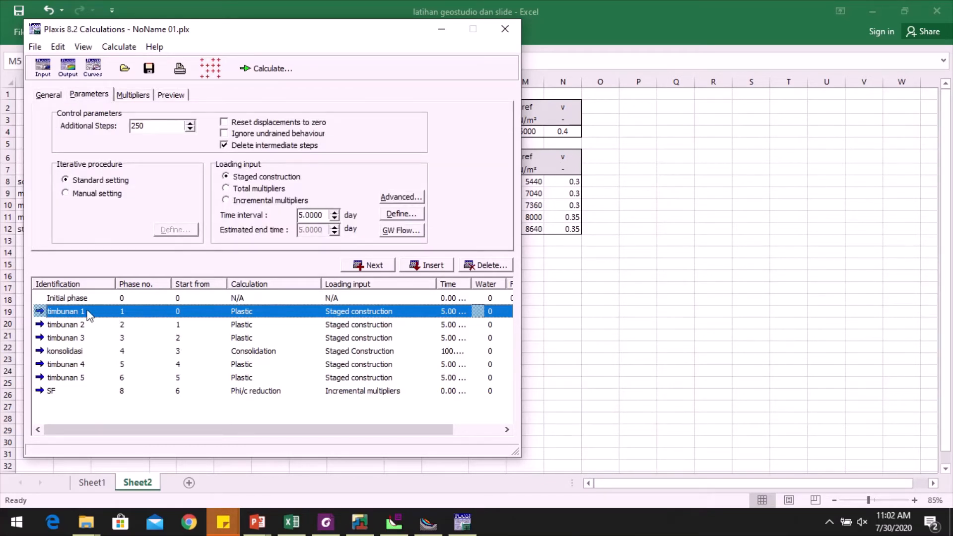
click(59, 95)
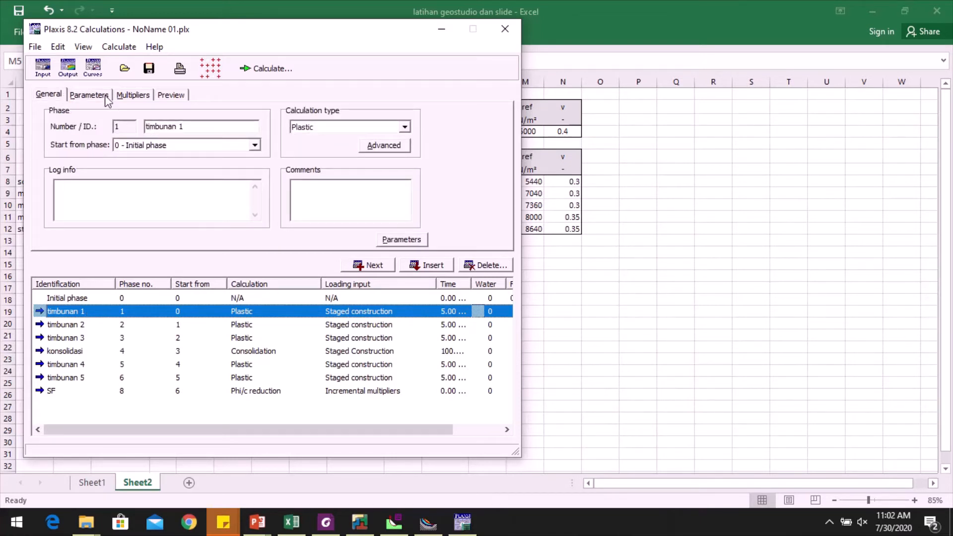
click(327, 197)
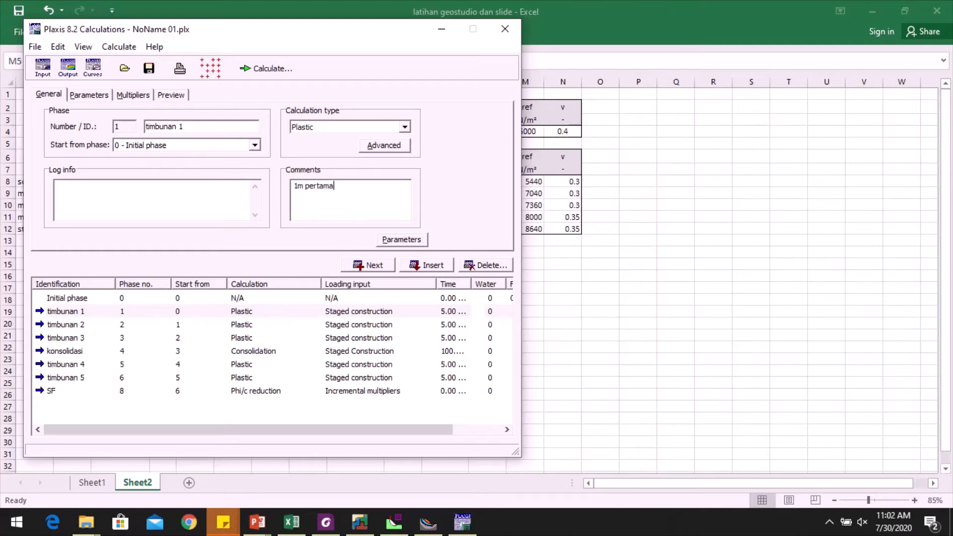
- Open the staged construction definition of timbunan 1, check the first embankment layer's material set, and update the phase
click(108, 95)
click(387, 232)
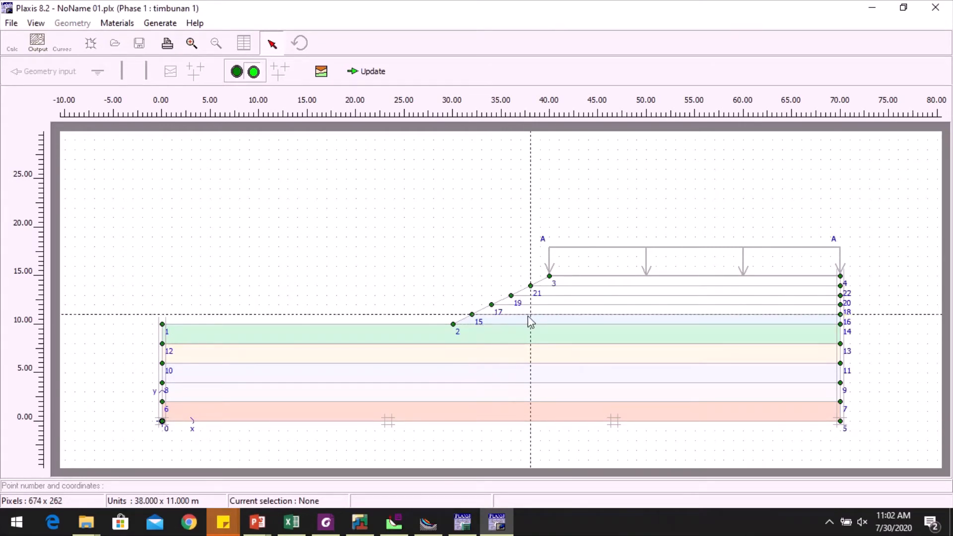
double_click(526, 320)
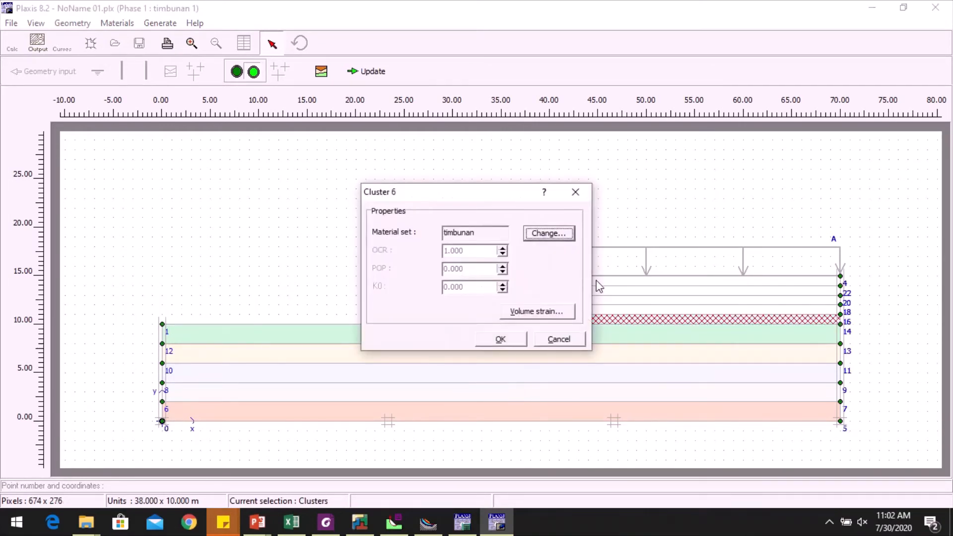
click(575, 192)
click(367, 73)
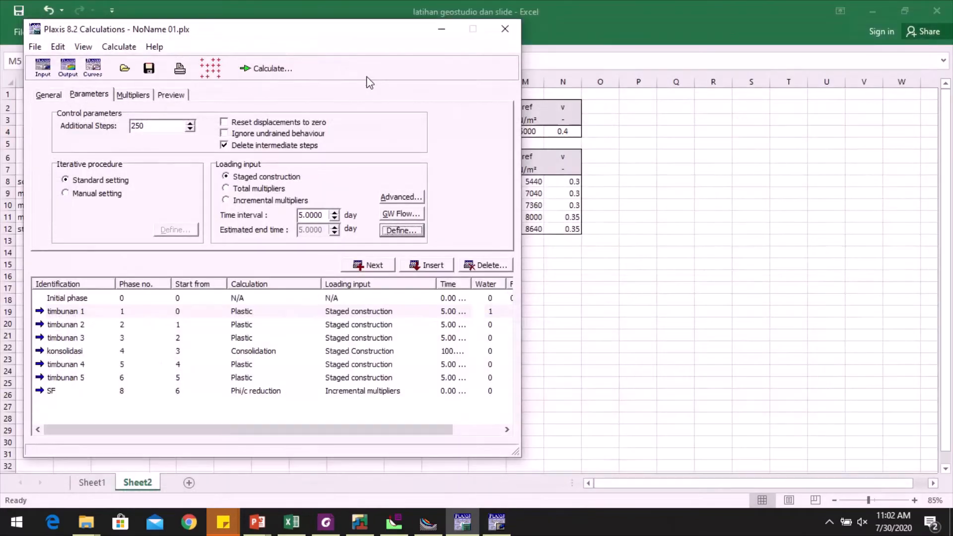
- Review the control parameters and time intervals of phases timbunan 2, timbunan 3, konsolidasi, timbunan 4, timbunan 5 and SF
click(153, 326)
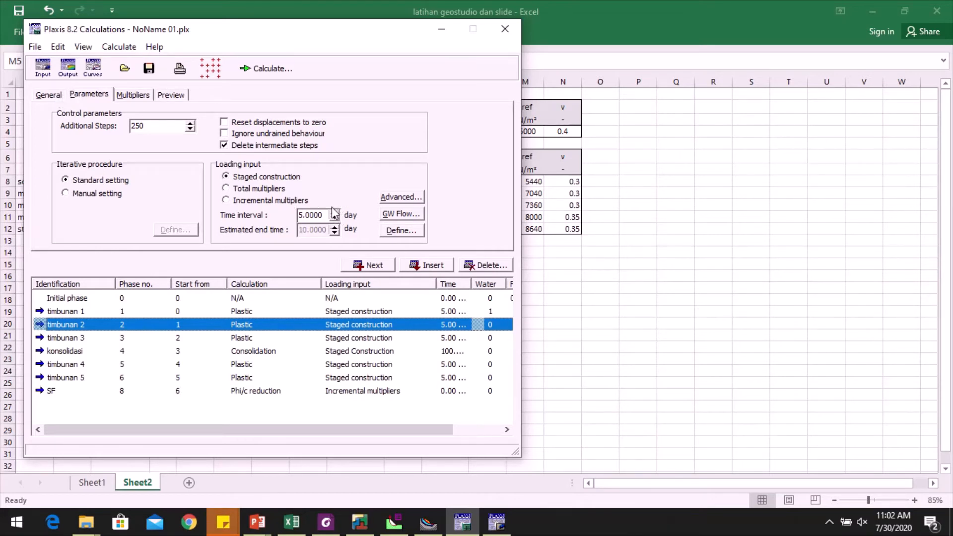
click(282, 341)
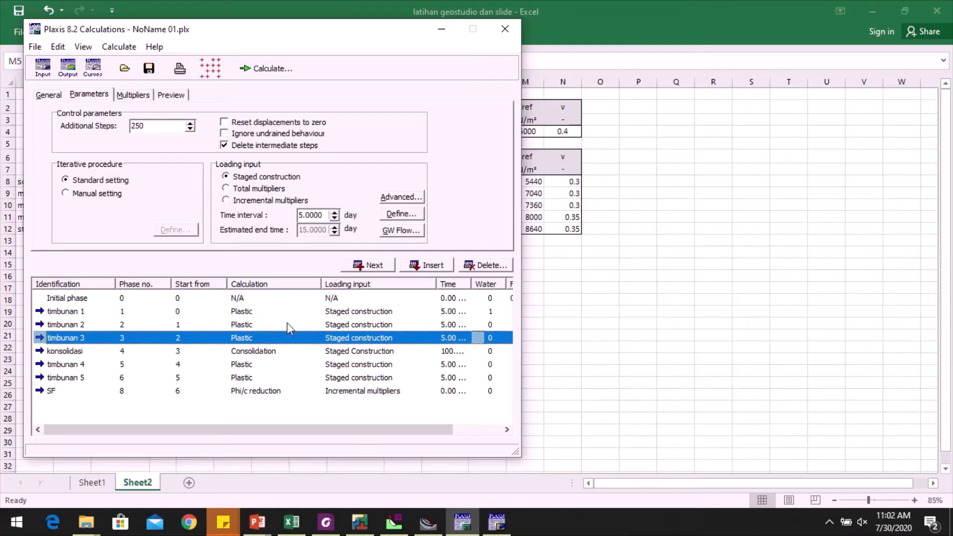
click(280, 351)
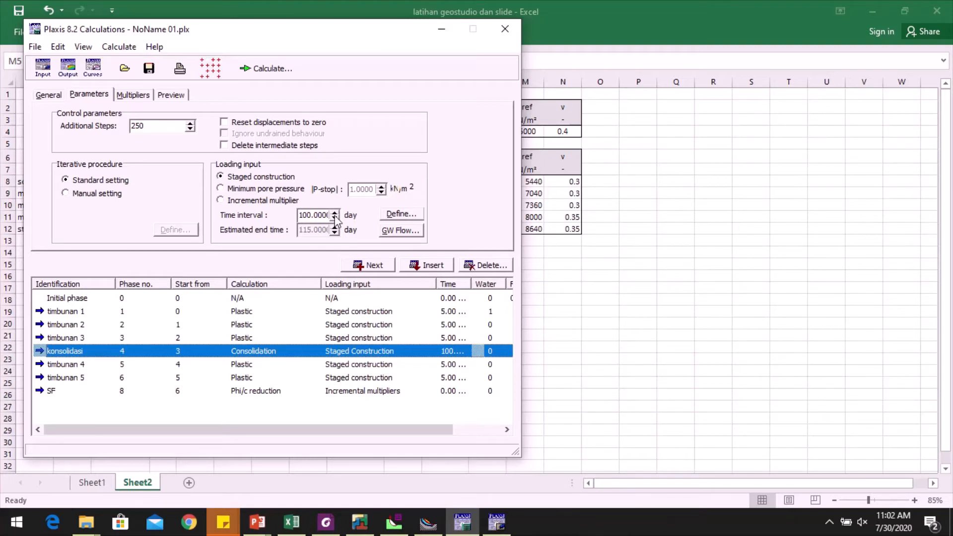
click(290, 369)
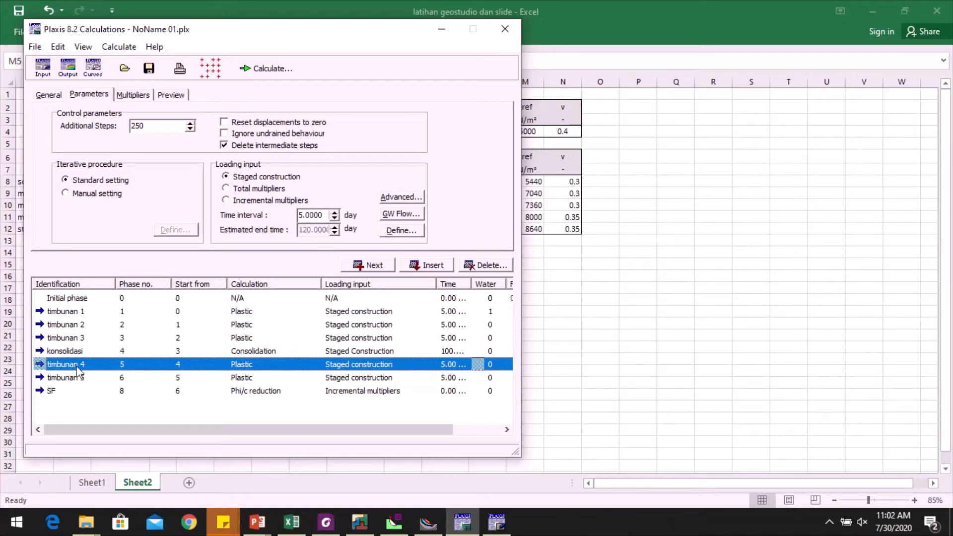
click(87, 379)
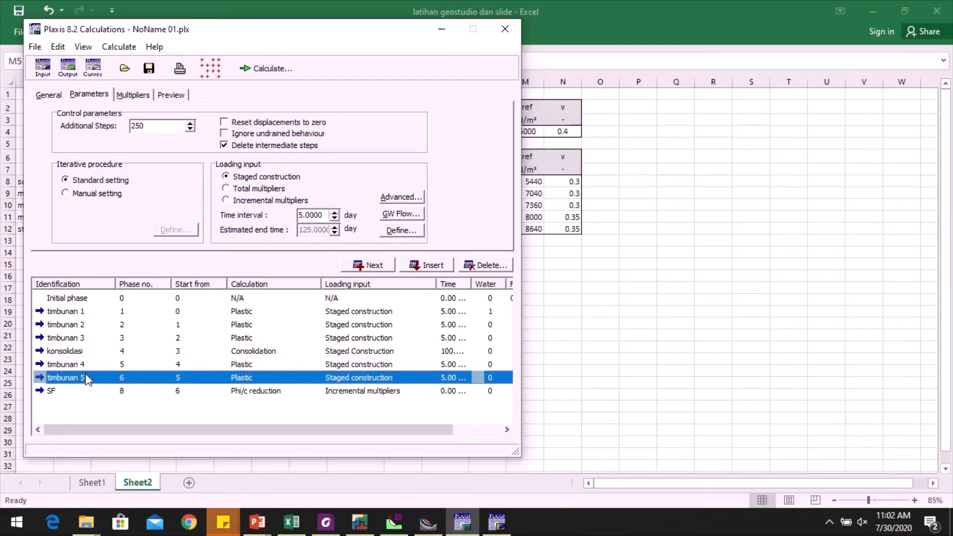
click(91, 391)
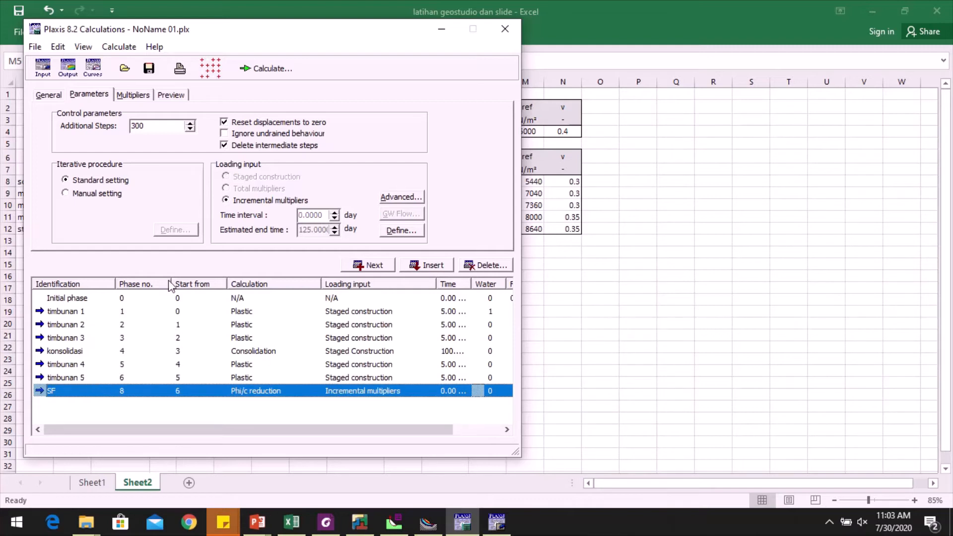
- Select the node at the embankment toe as point A for the load-displacement curves and run the calculation of all phases
click(266, 70)
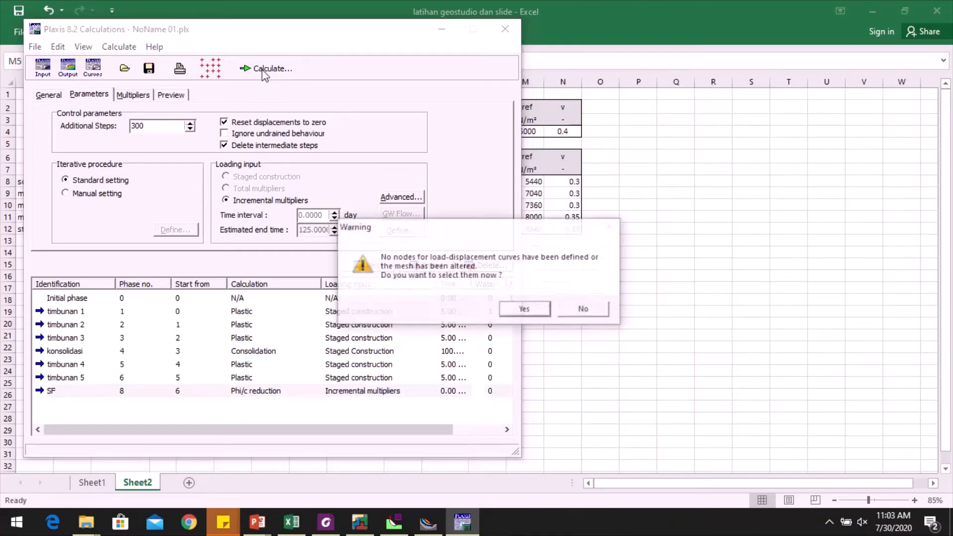
click(525, 310)
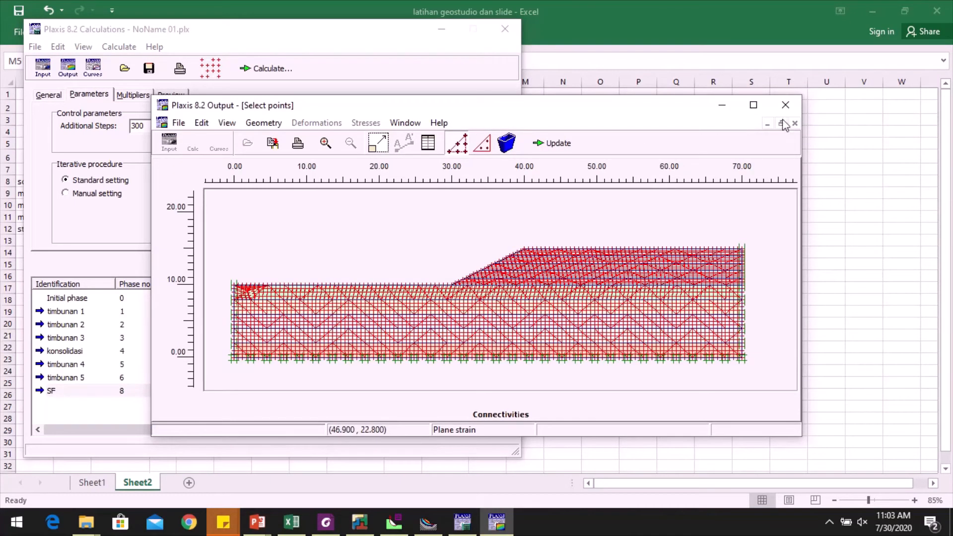
click(752, 105)
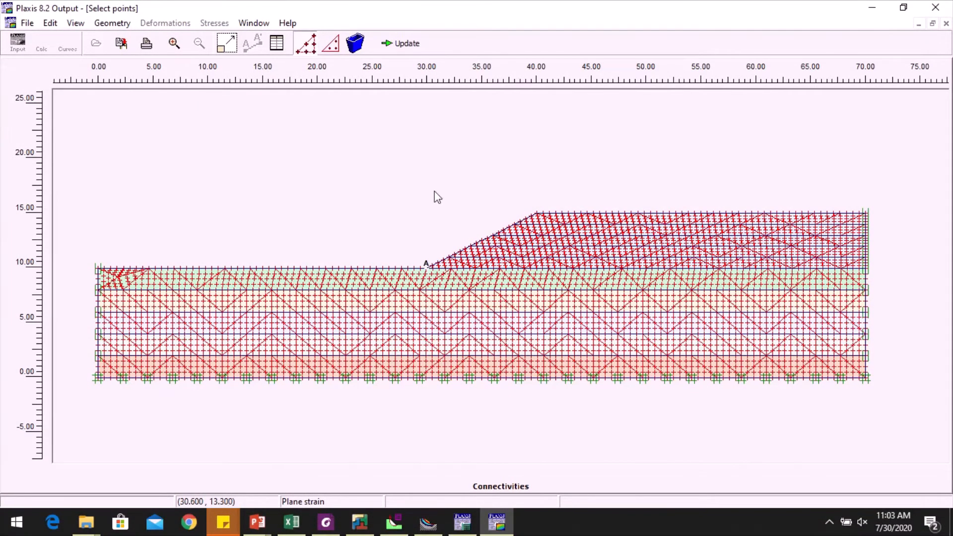
click(423, 44)
click(275, 69)
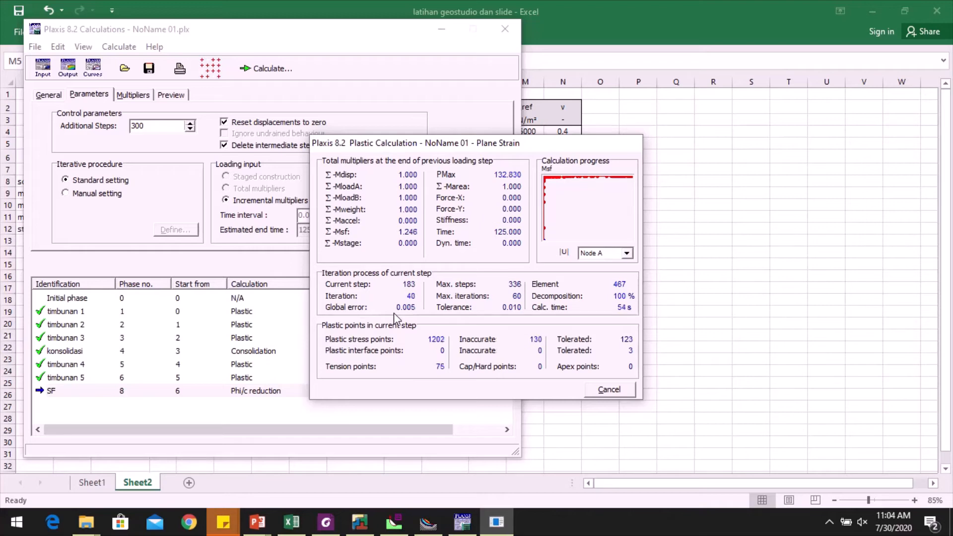
- Switch to the PowerPoint presentation on slope stability and view slide 4 about numerical modeling software
click(359, 521)
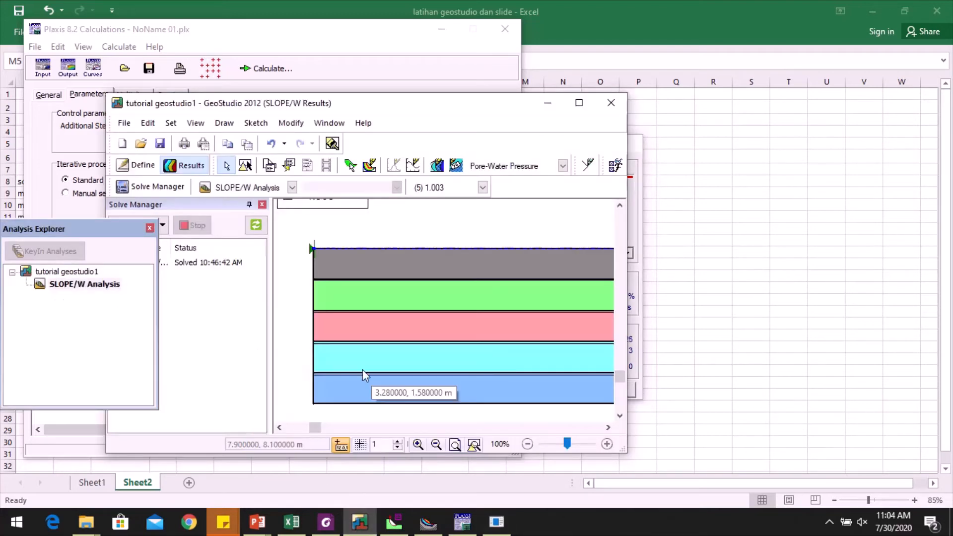
mouse_move(258, 521)
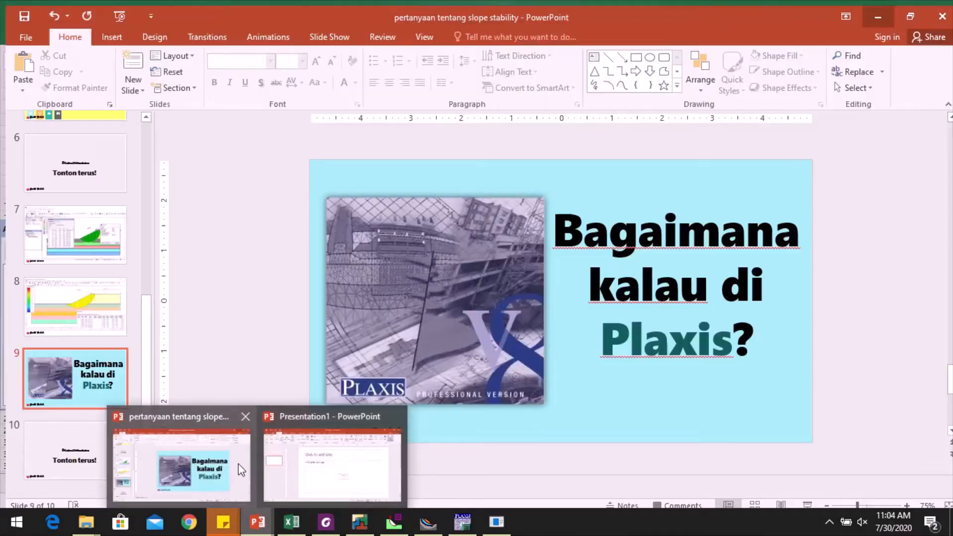
click(241, 470)
scroll(74, 183, up, 5)
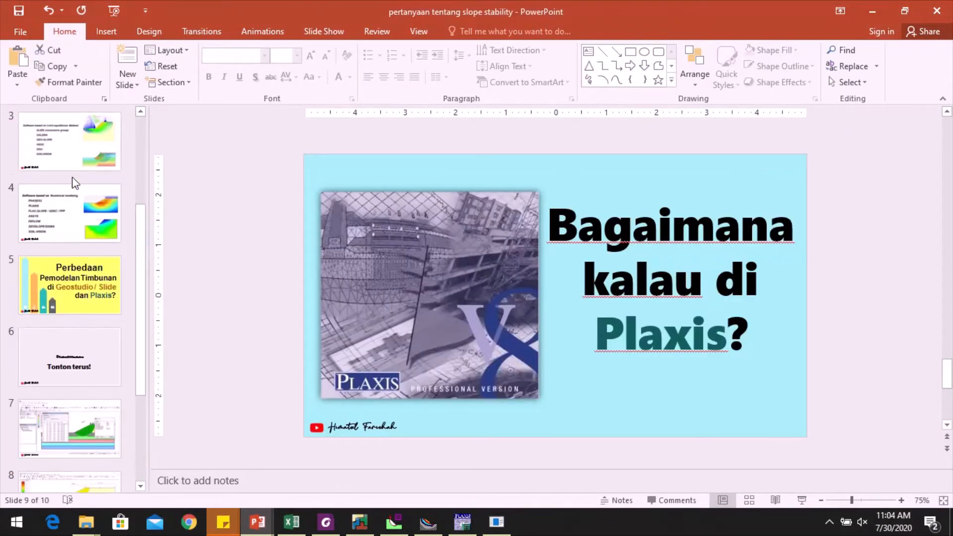
click(74, 185)
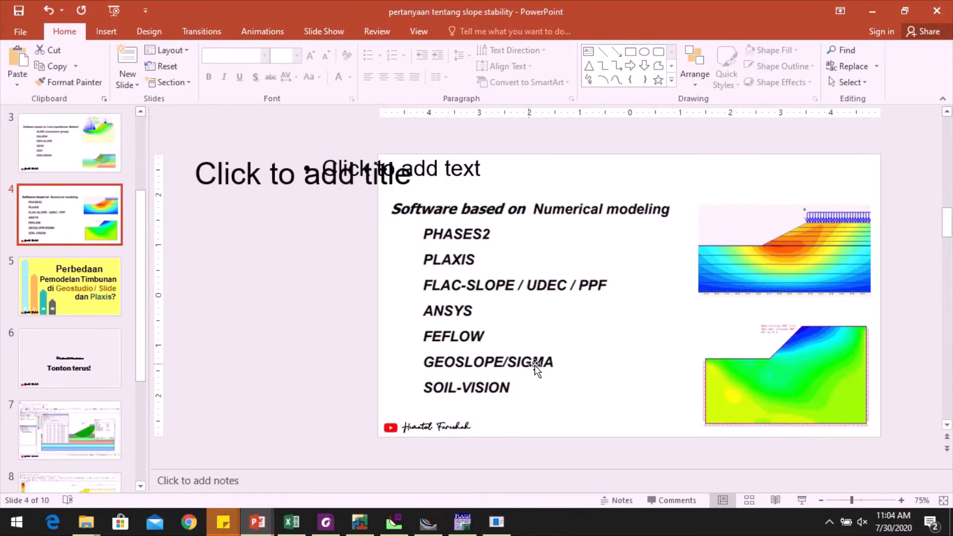
- Close the tutorial geostudio1 project, relaunch GeoStudio 2012 to examine its available analysis types, and close it again
click(359, 522)
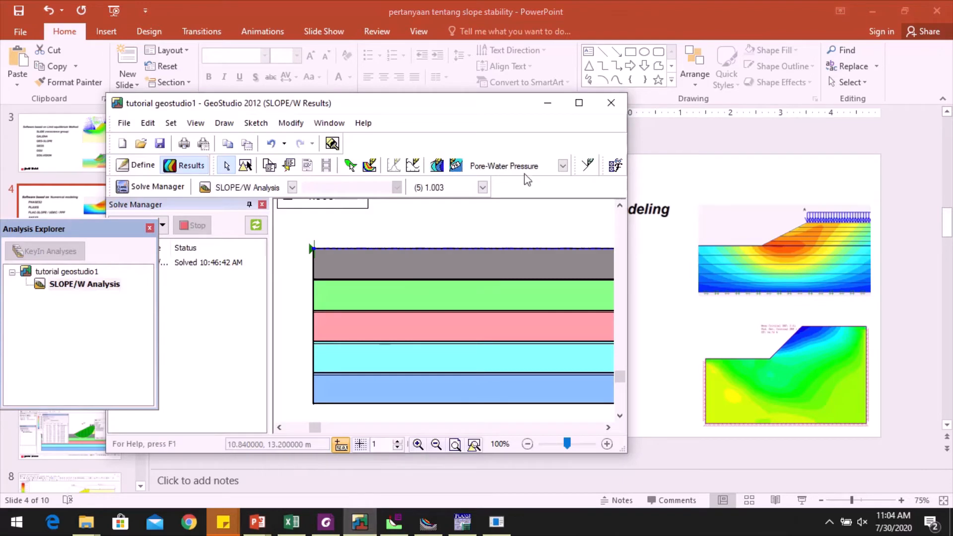
click(611, 102)
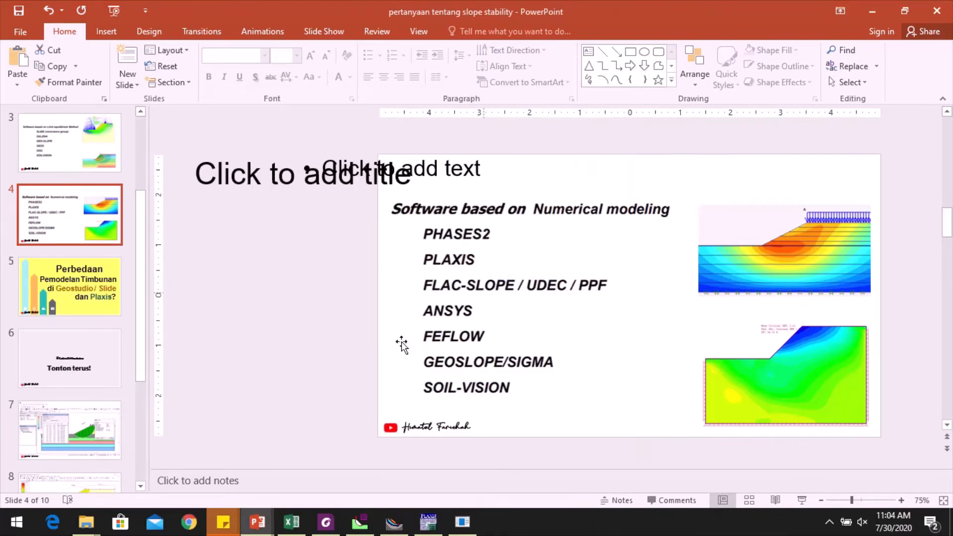
click(18, 522)
click(19, 526)
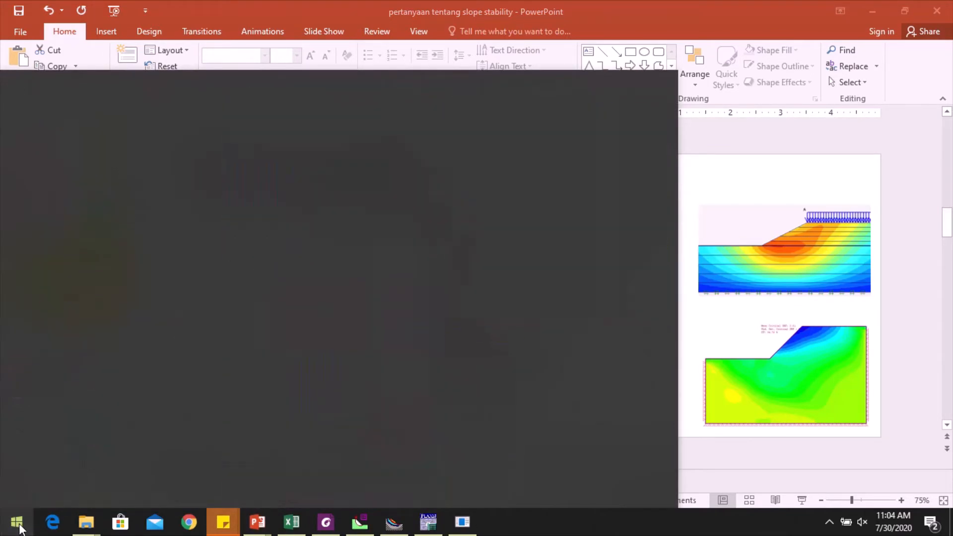
text(geo)
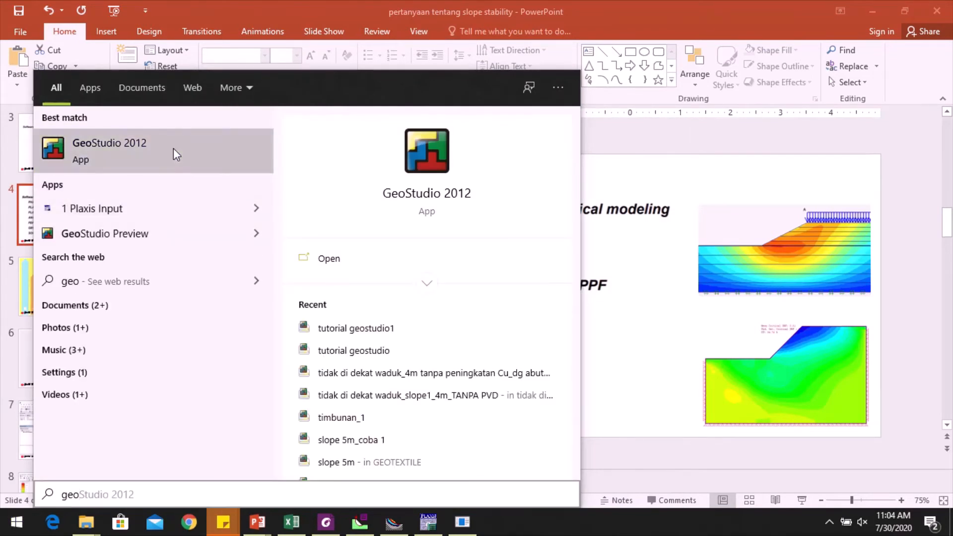
click(174, 147)
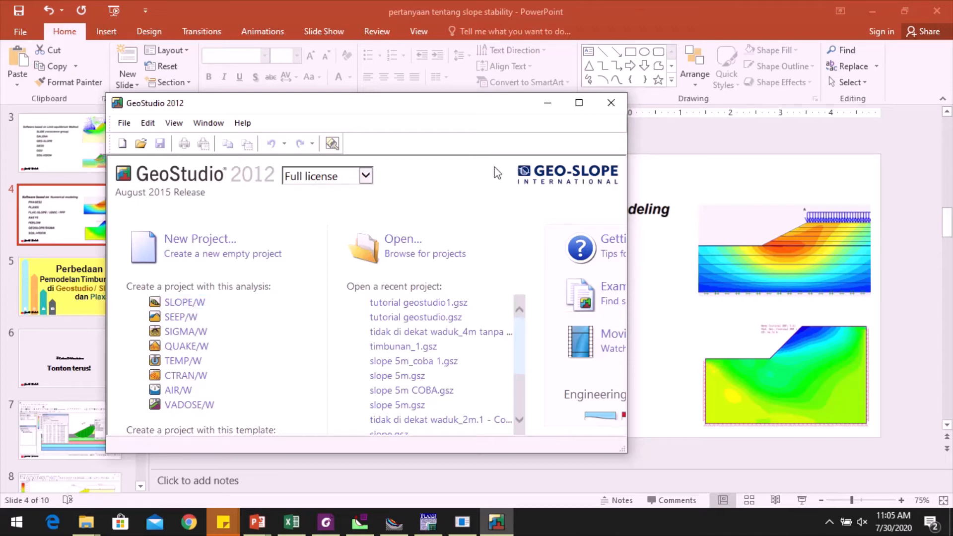
click(610, 102)
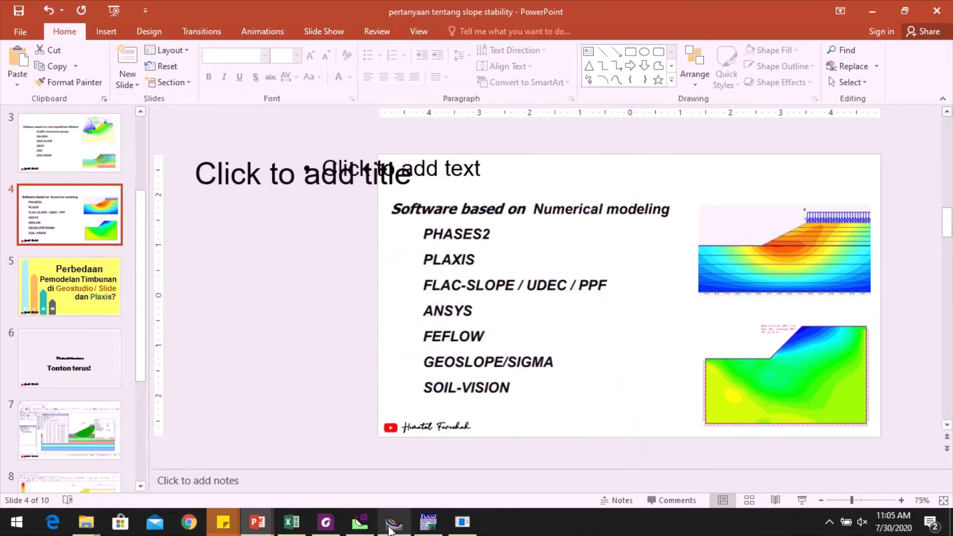
- Return to Plaxis Calculations, check the general settings and parameters of phase SF, and monitor the running calculation's progress
click(427, 524)
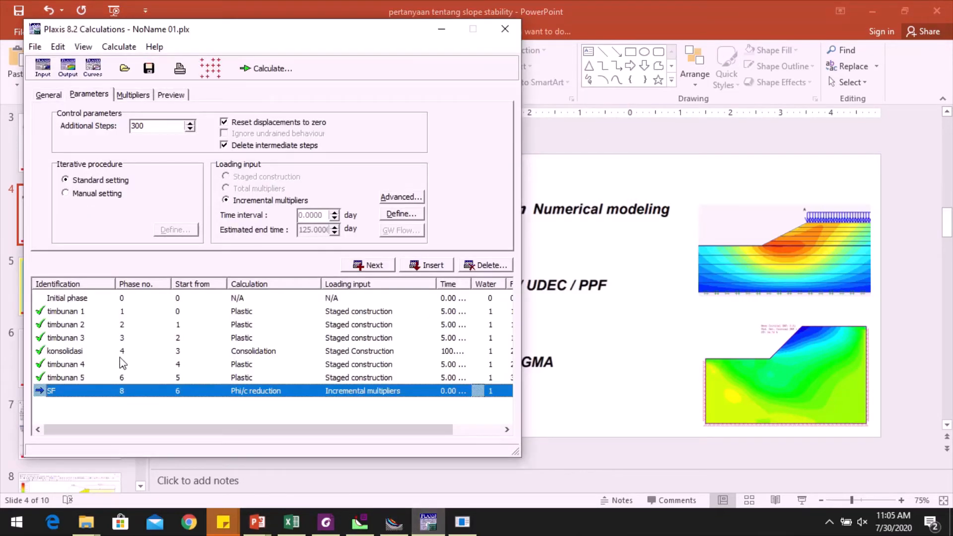
click(55, 95)
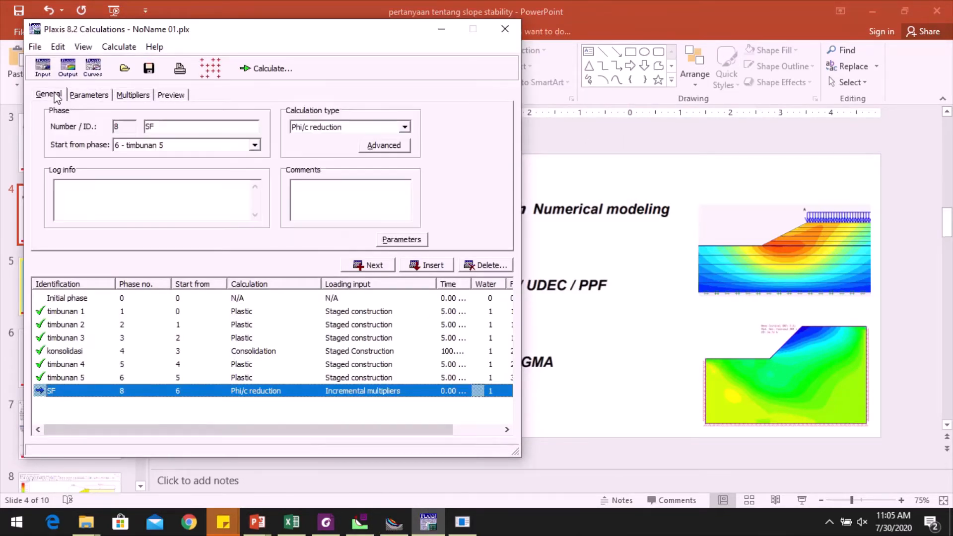
click(77, 98)
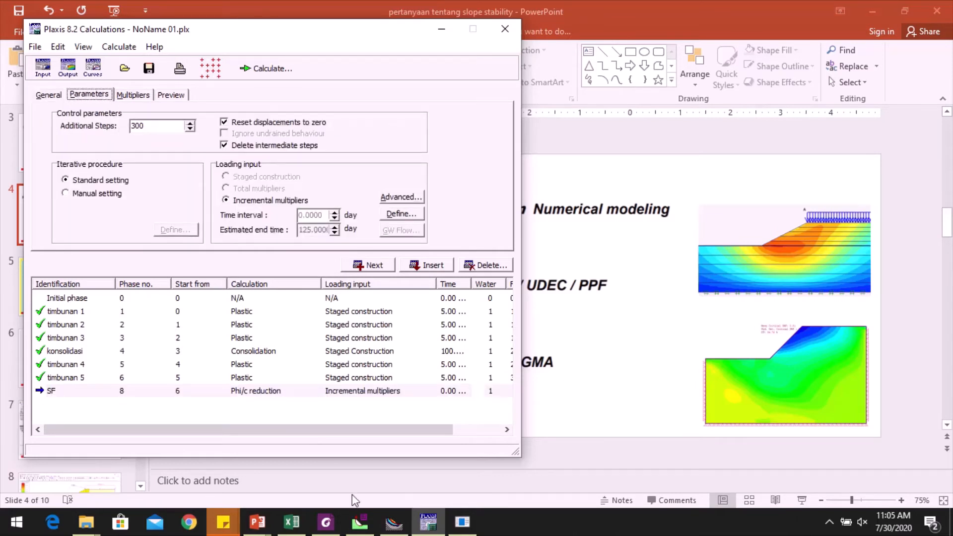
click(462, 523)
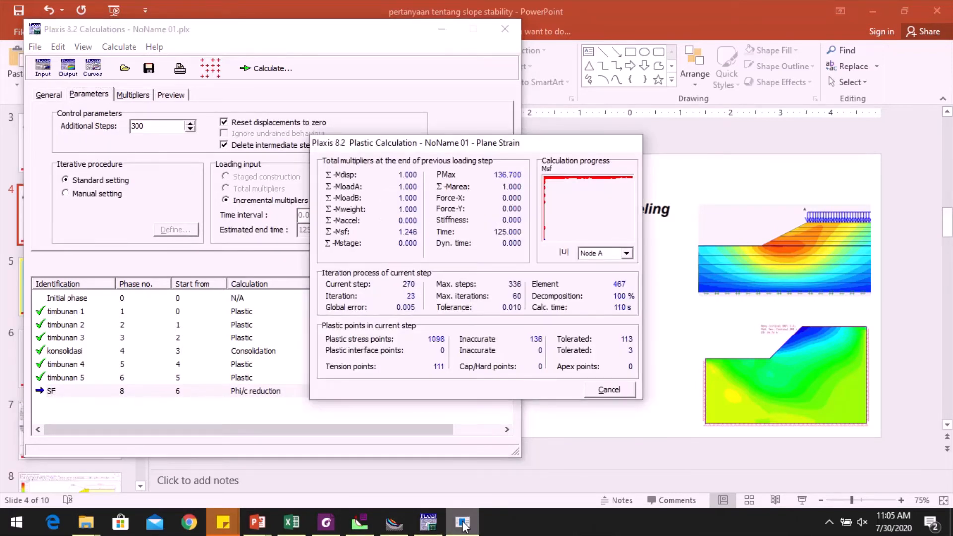
click(360, 522)
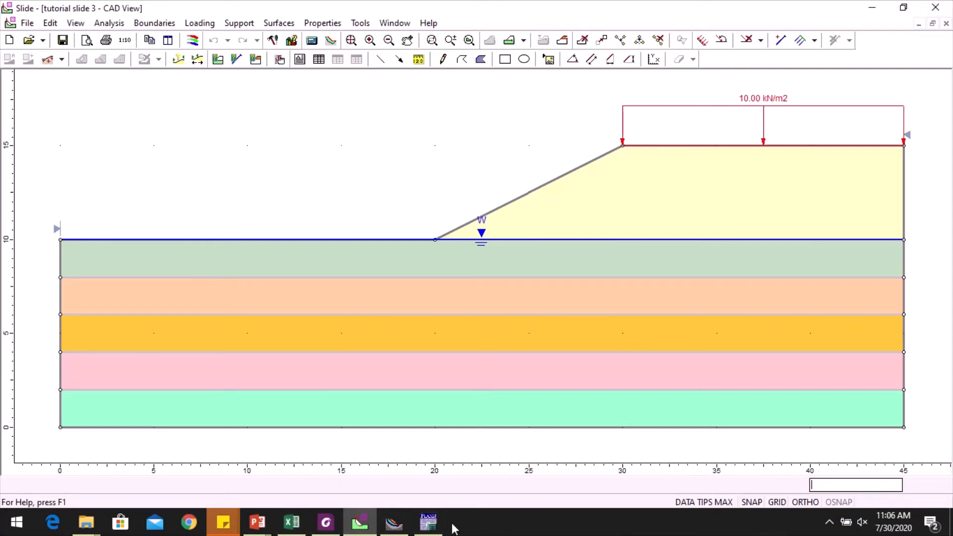
- Check the log info of phase timbunan 1 in Plaxis Calculations and open that phase's output
click(426, 522)
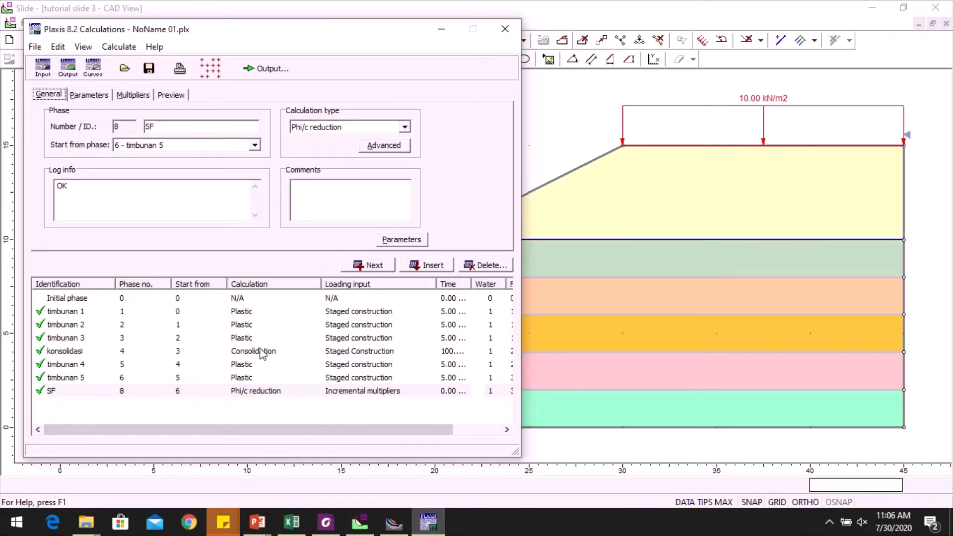
click(268, 311)
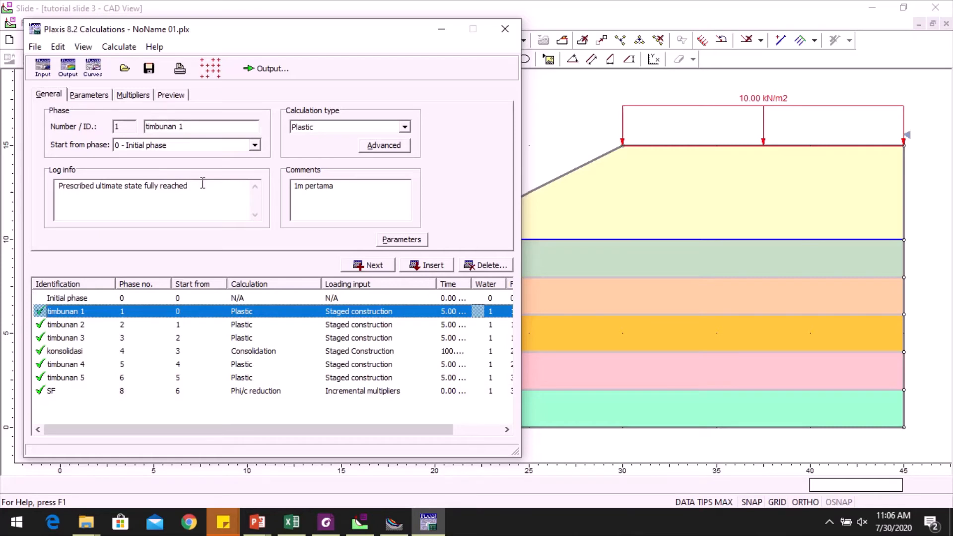
click(264, 69)
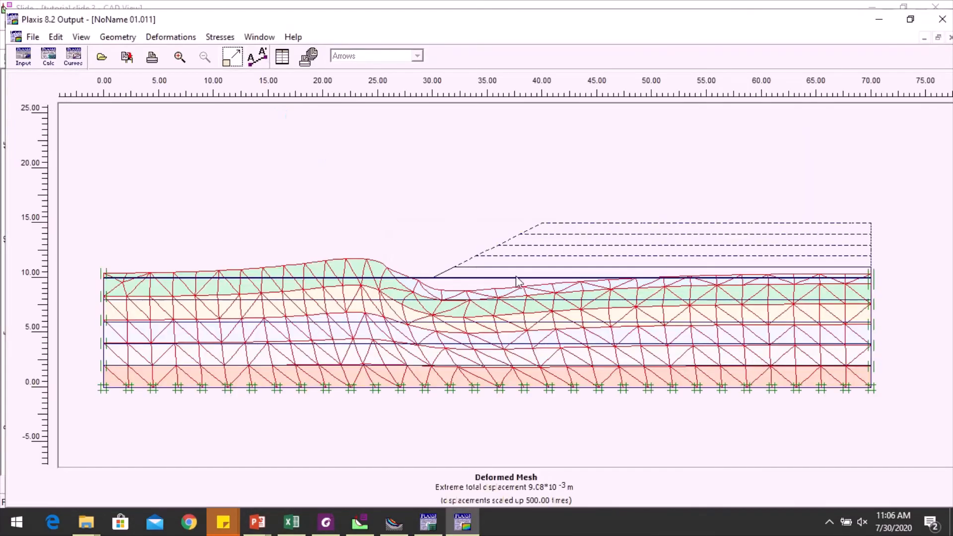
- Show the deformed mesh of timbunan 1 and switch the plot to total displacements
click(171, 36)
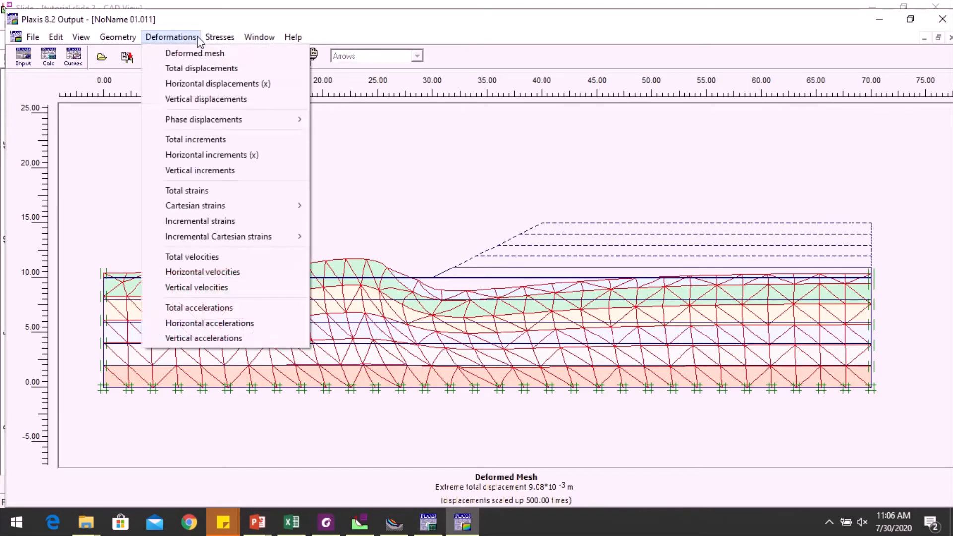
mouse_move(194, 43)
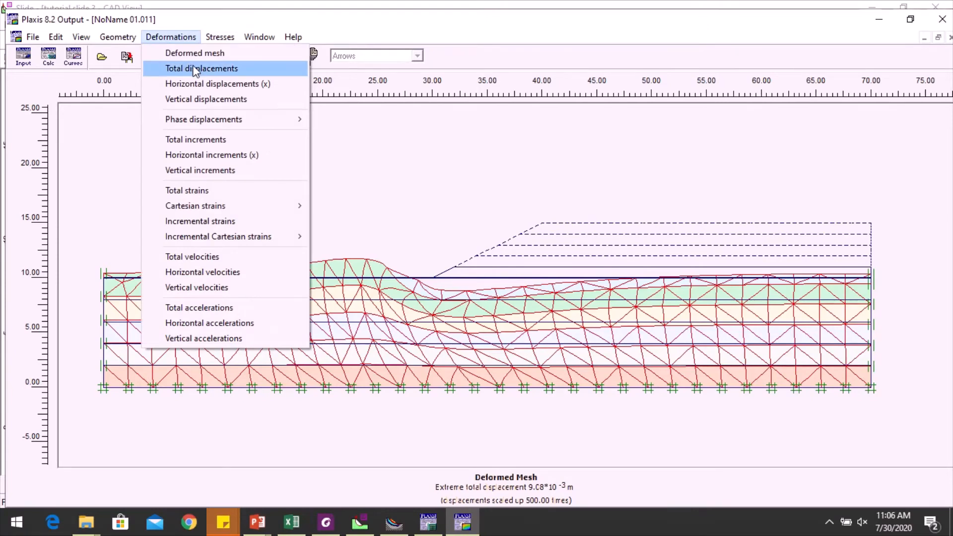
click(190, 54)
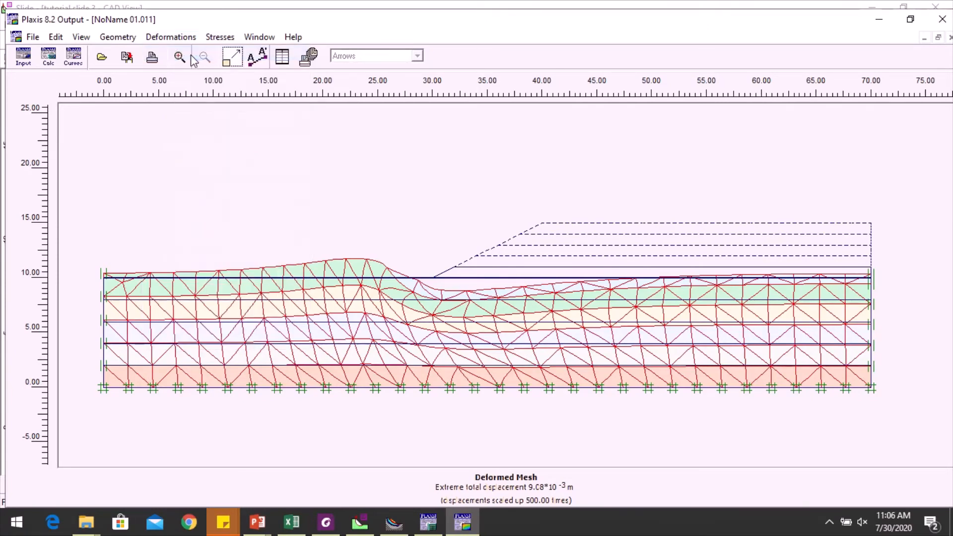
click(188, 39)
click(195, 67)
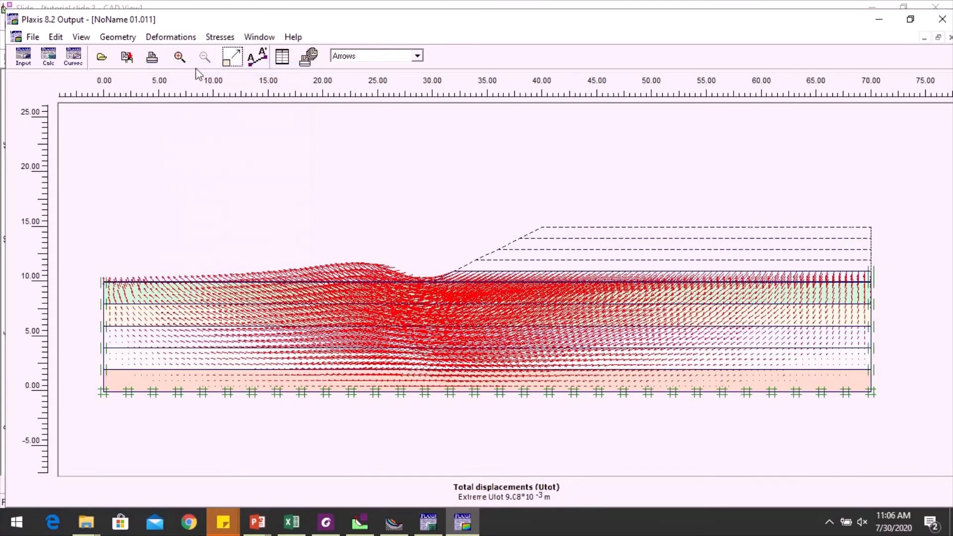
- Display the total displacements of timbunan 1 as shadings, examine the distribution, and close the output
click(362, 57)
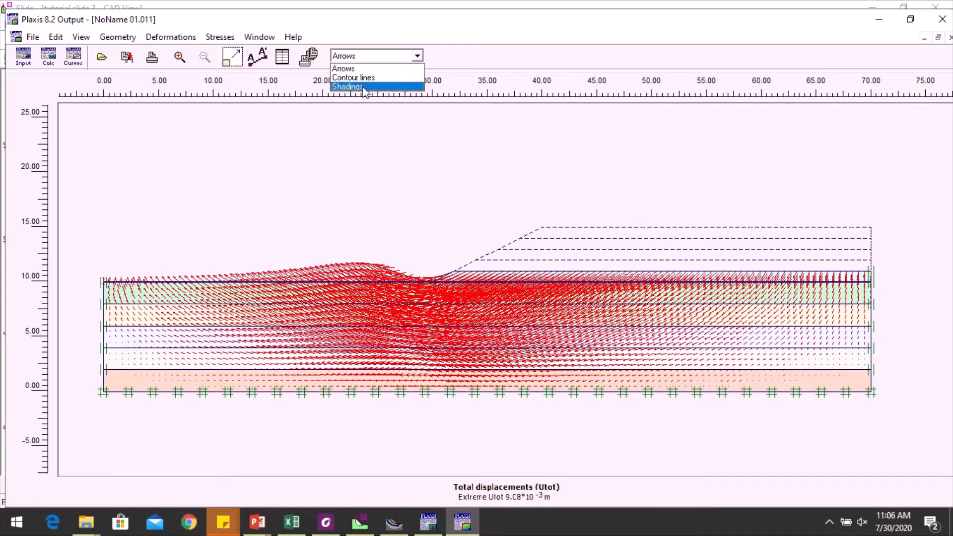
click(361, 85)
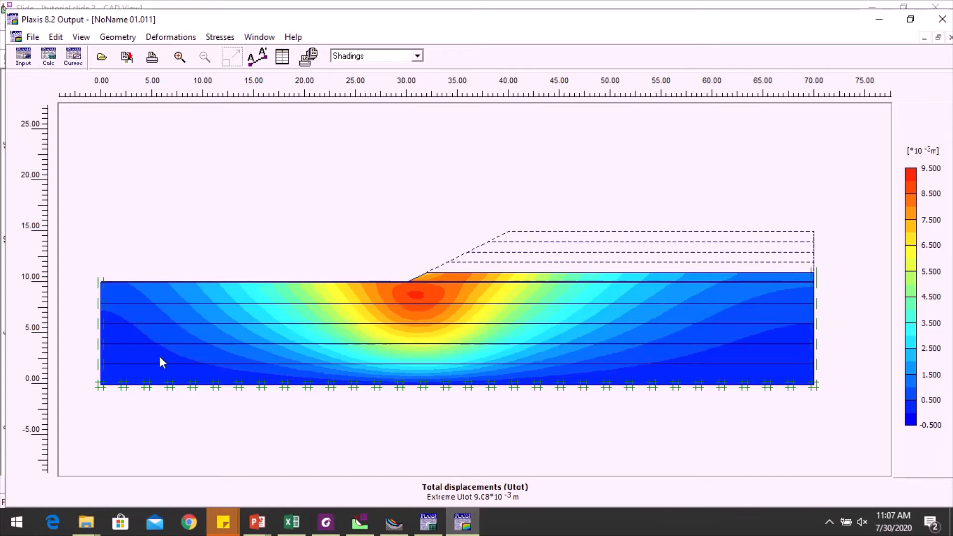
click(939, 21)
- Open the output of phase timbunan 2, view its deformed mesh, and close it
click(55, 323)
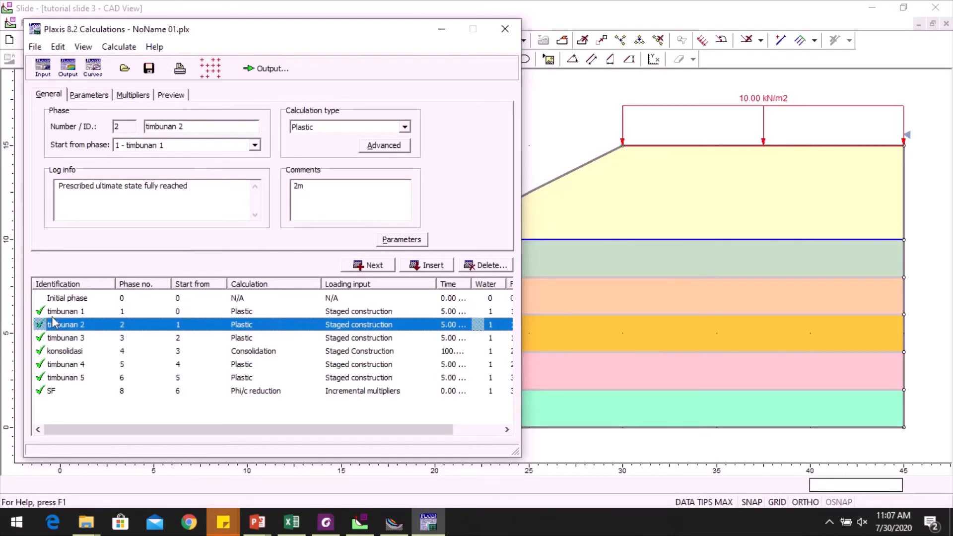
click(265, 69)
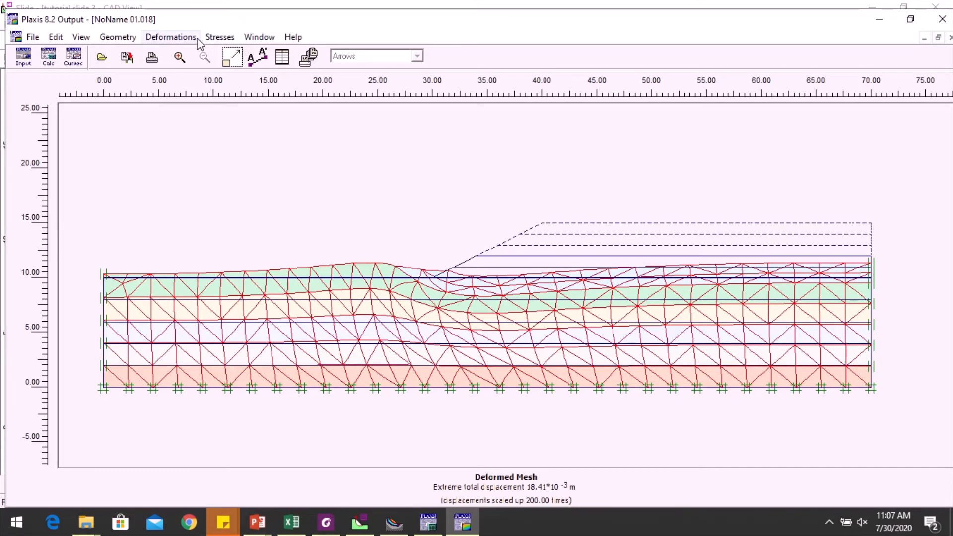
click(942, 19)
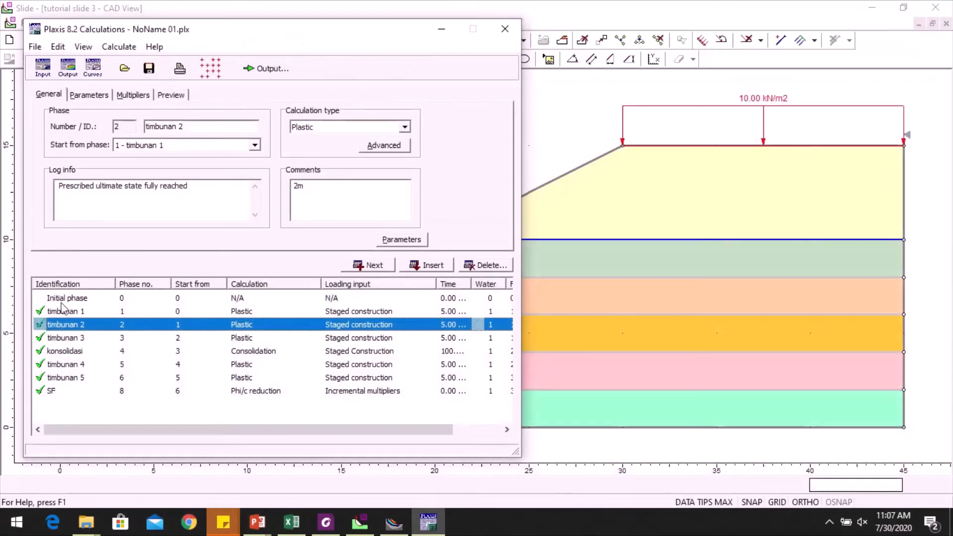
- Go through phases timbunan 3, timbunan 4 and timbunan 5 and open the output of timbunan 5
click(93, 338)
click(94, 363)
click(95, 377)
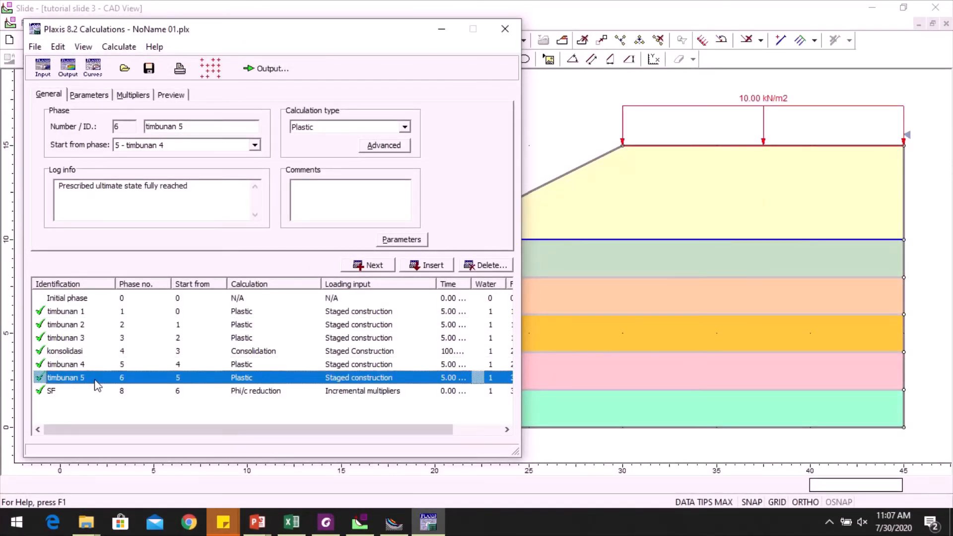
click(256, 68)
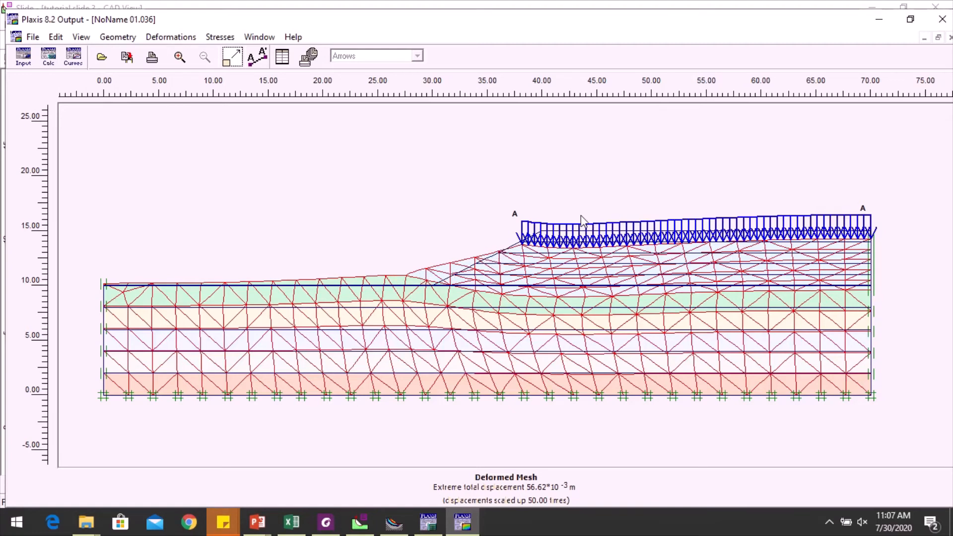
- Plot the total displacements of timbunan 5 as shadings, examine them, and close the output
click(170, 37)
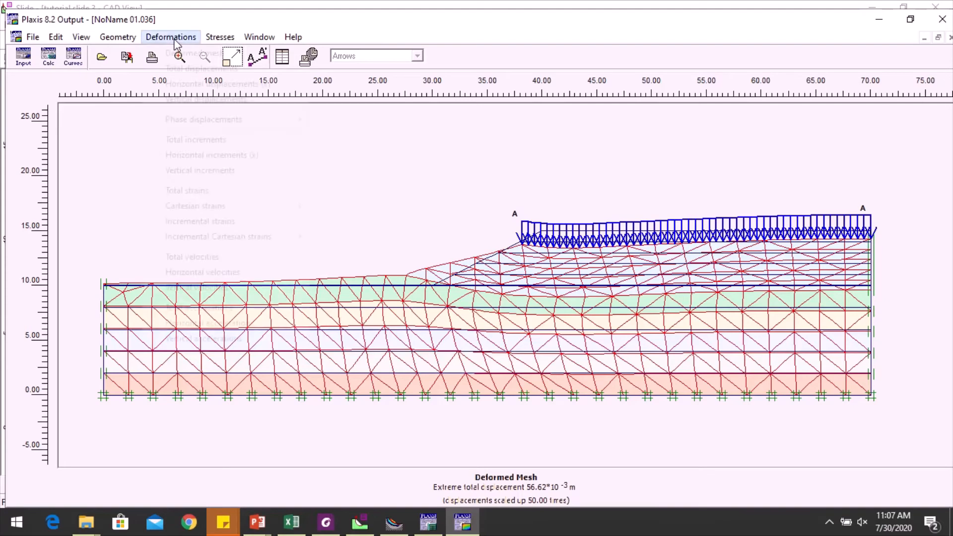
click(176, 69)
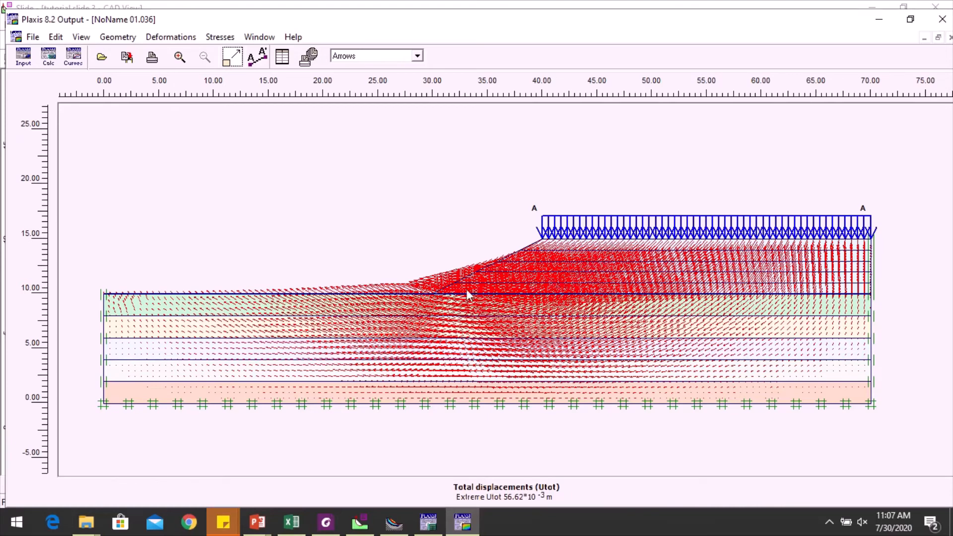
click(416, 56)
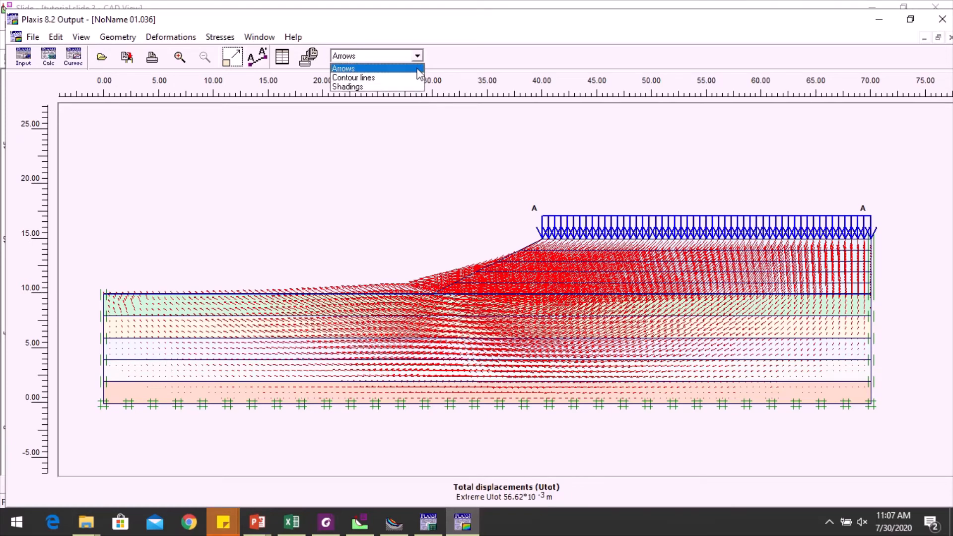
click(418, 86)
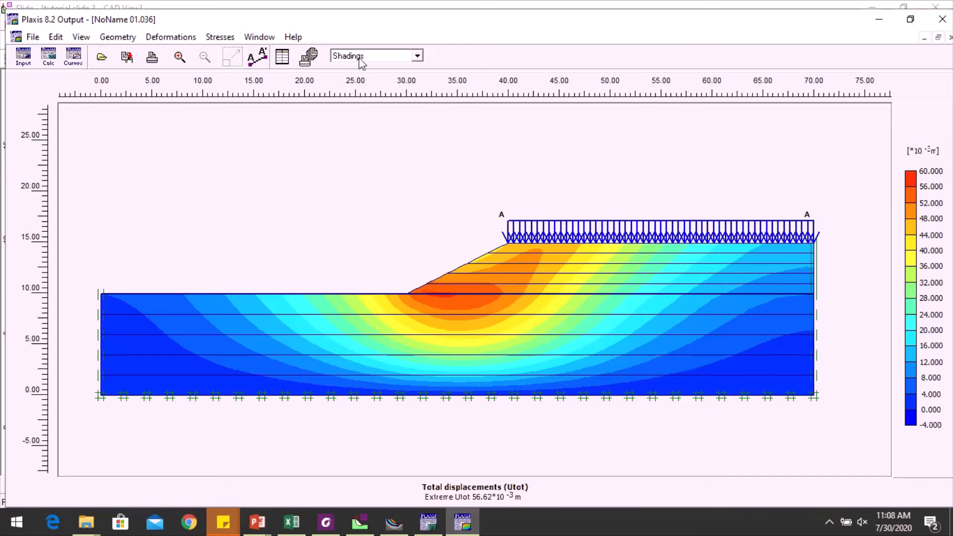
click(941, 19)
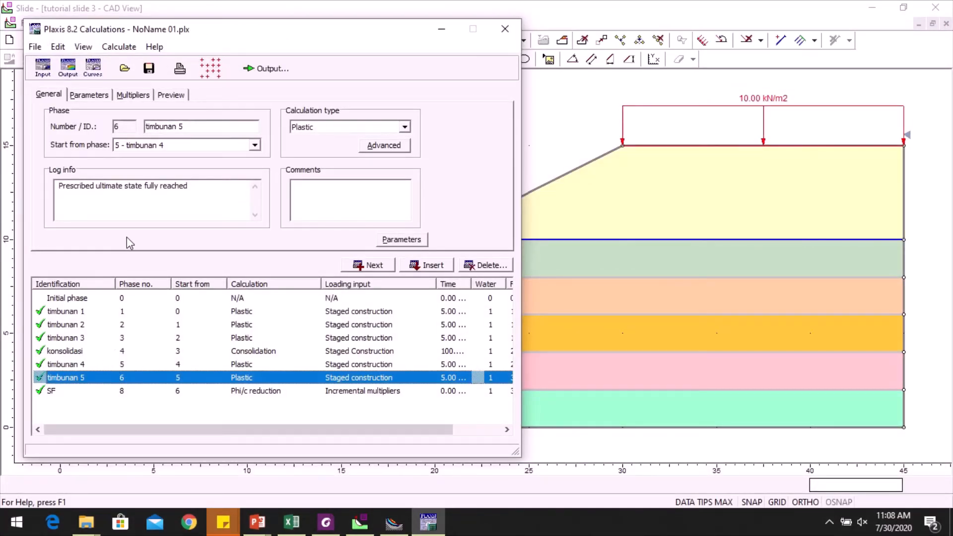
- Check the log info of phase SF and open its multipliers
click(99, 394)
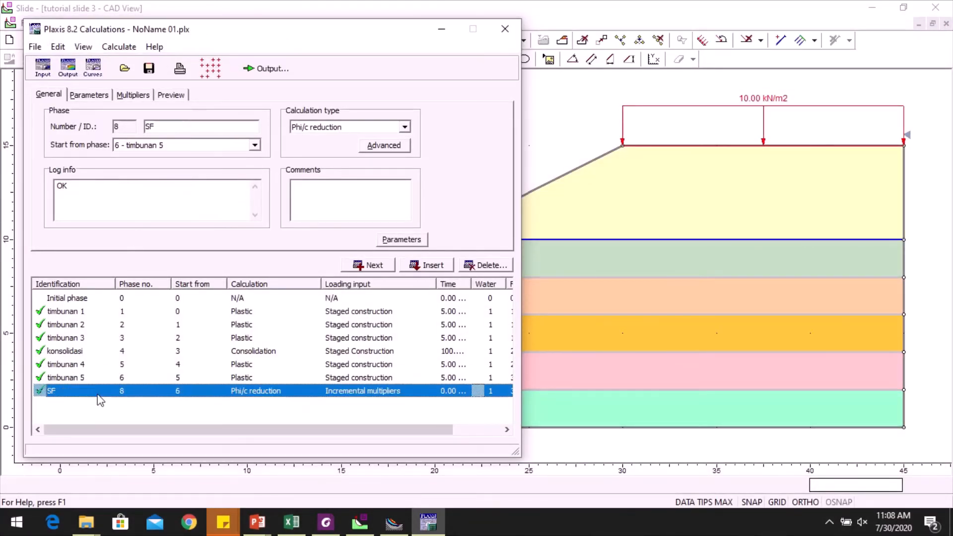
click(142, 96)
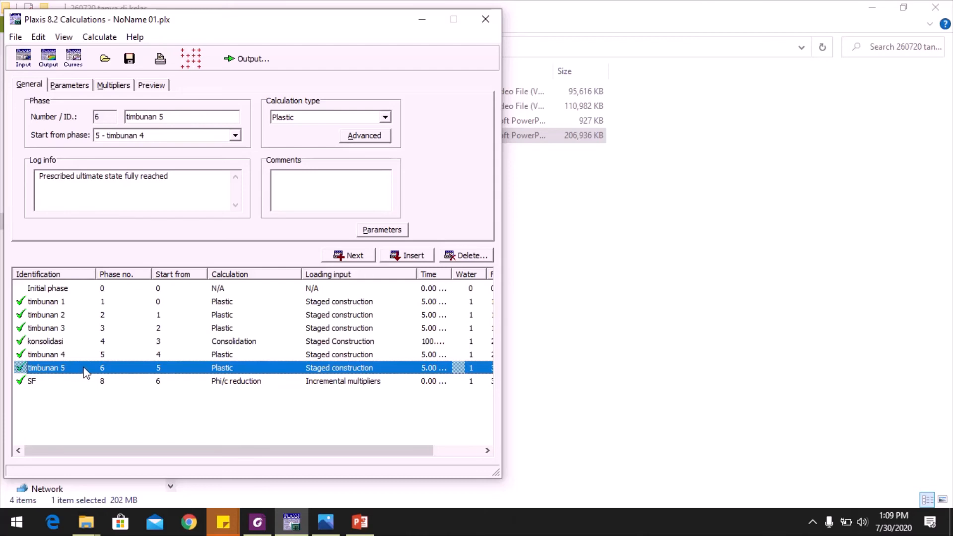
- Check the log info of timbunan 1, timbunan 2 and timbunan 5, and open the output of timbunan 5
click(87, 302)
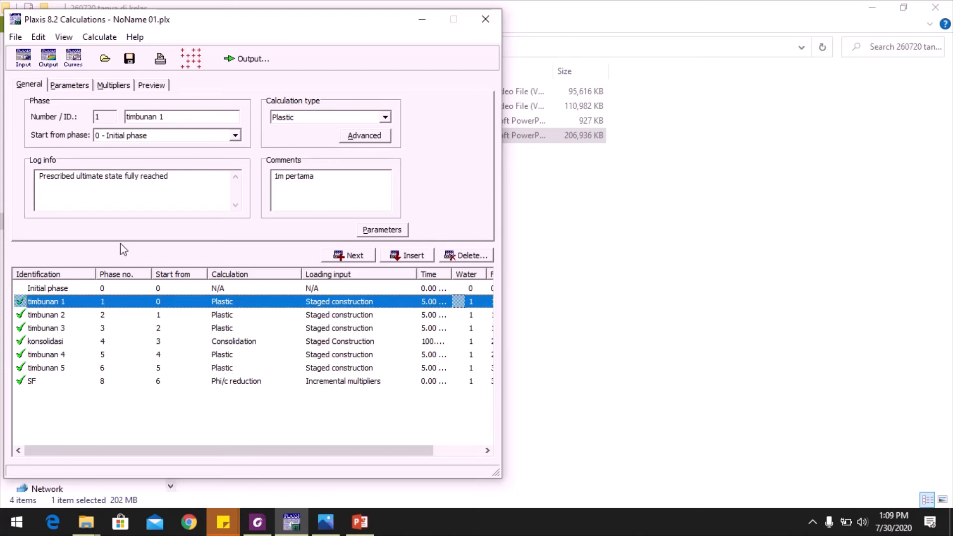
click(214, 318)
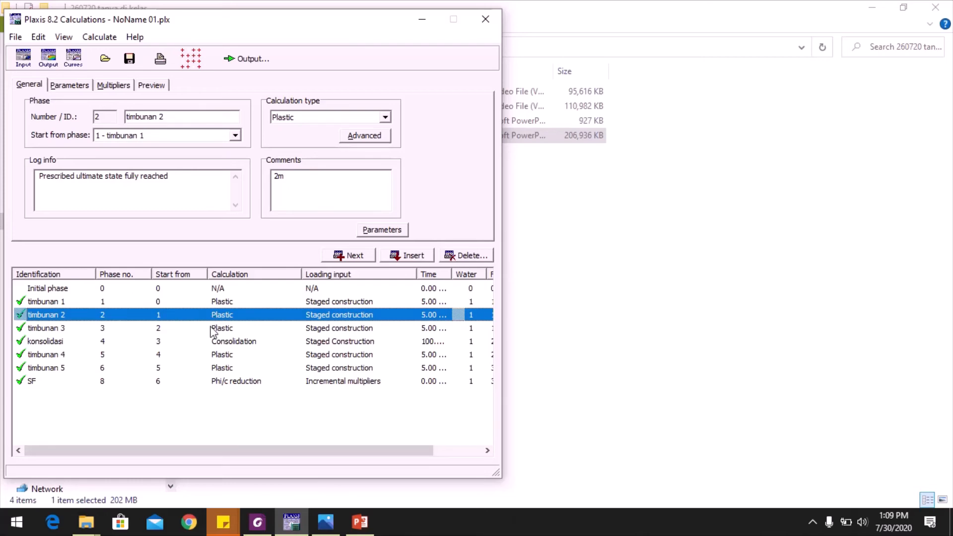
click(206, 368)
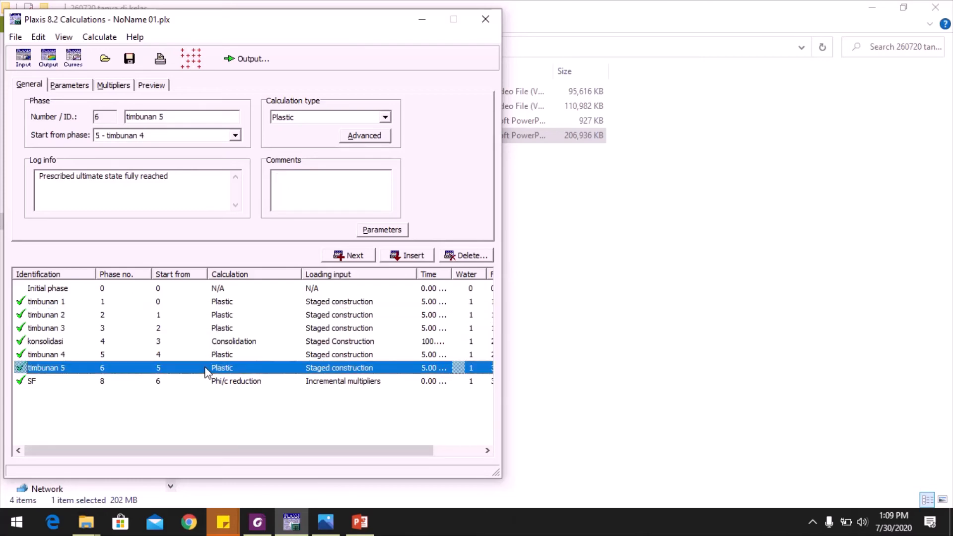
click(242, 60)
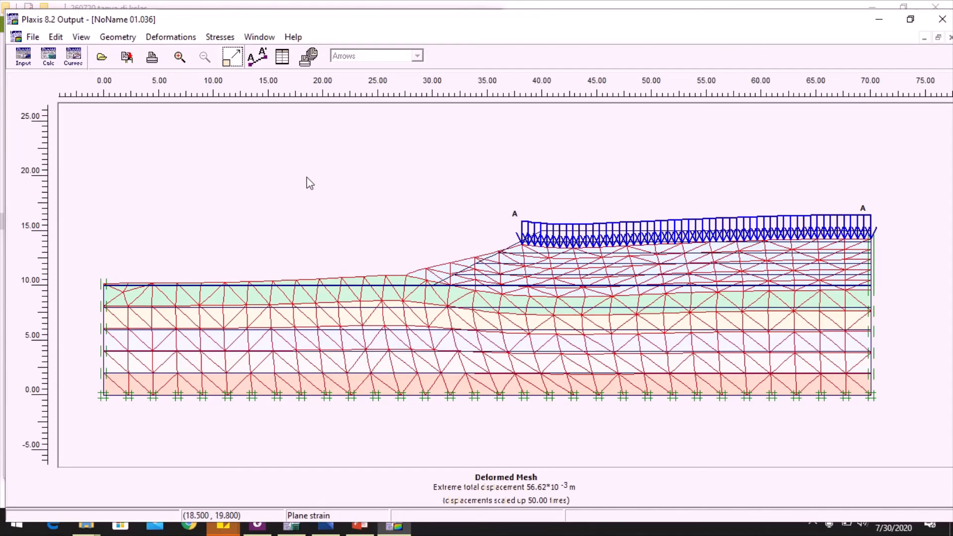
- Compare the vertical, total and horizontal displacement plots of timbunan 5, shown as arrows
click(194, 40)
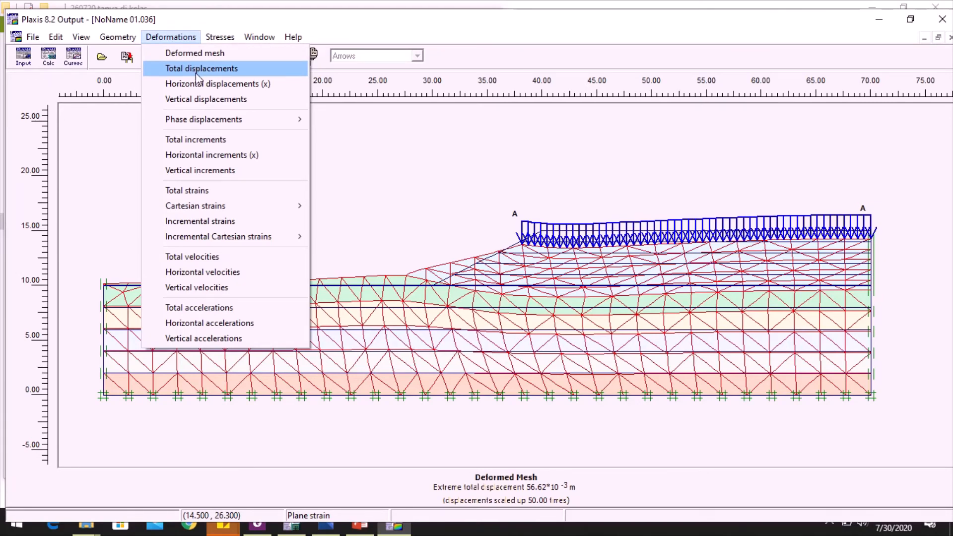
click(198, 99)
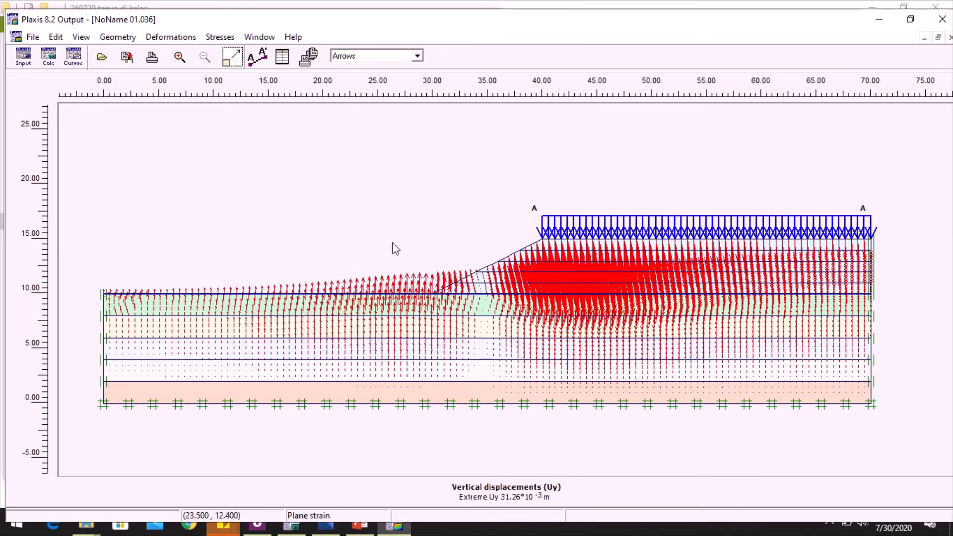
click(404, 57)
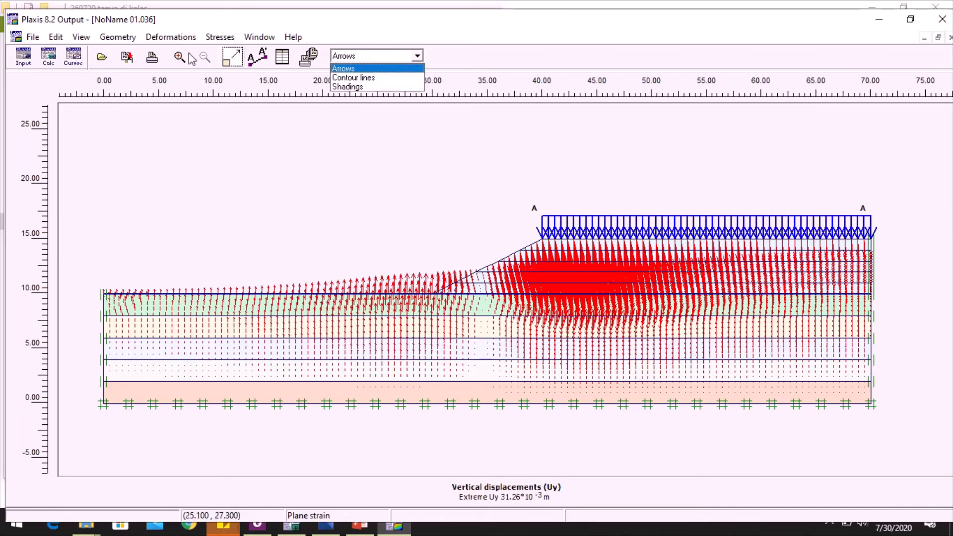
click(187, 38)
click(183, 37)
click(194, 68)
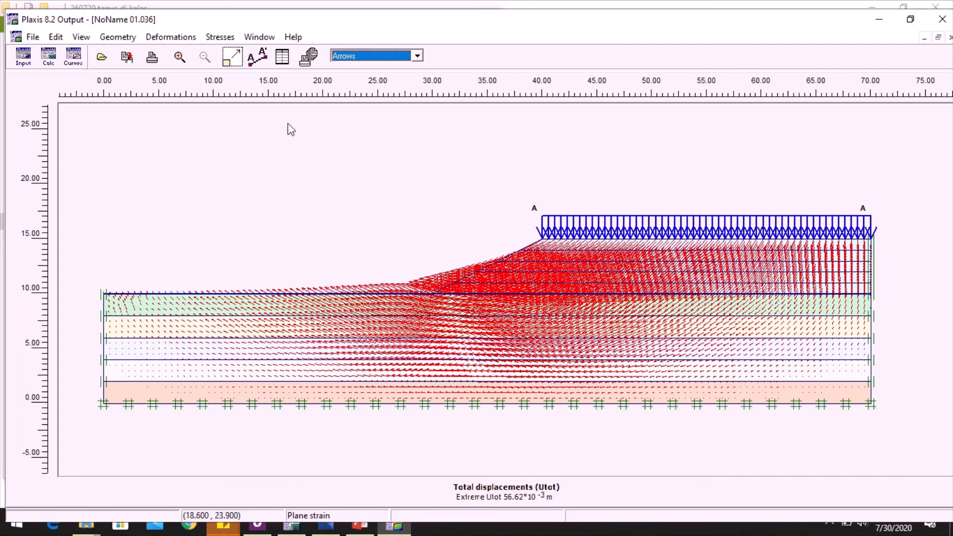
click(188, 38)
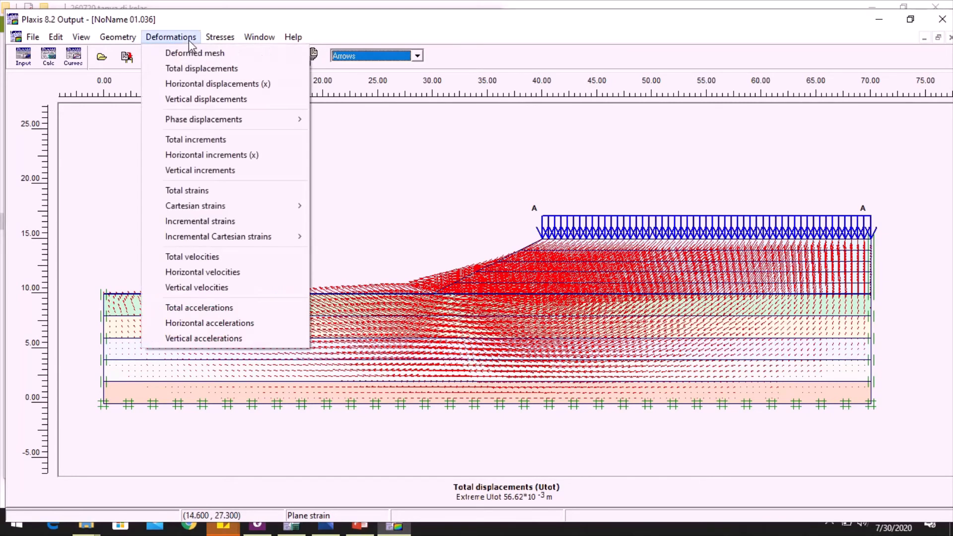
click(201, 84)
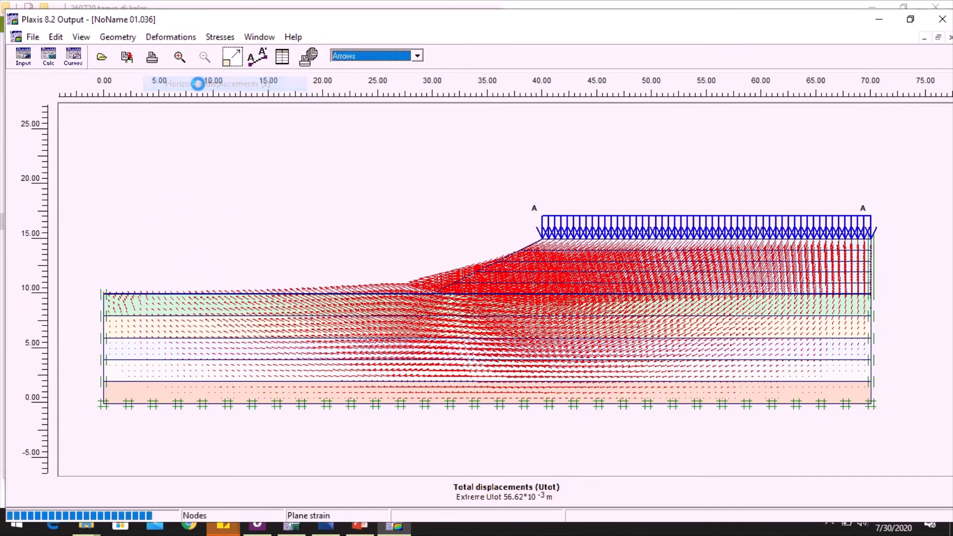
- Plot the vertical displacements of timbunan 5 as shadings, examine settlement and heave, and close the output
click(188, 38)
click(203, 99)
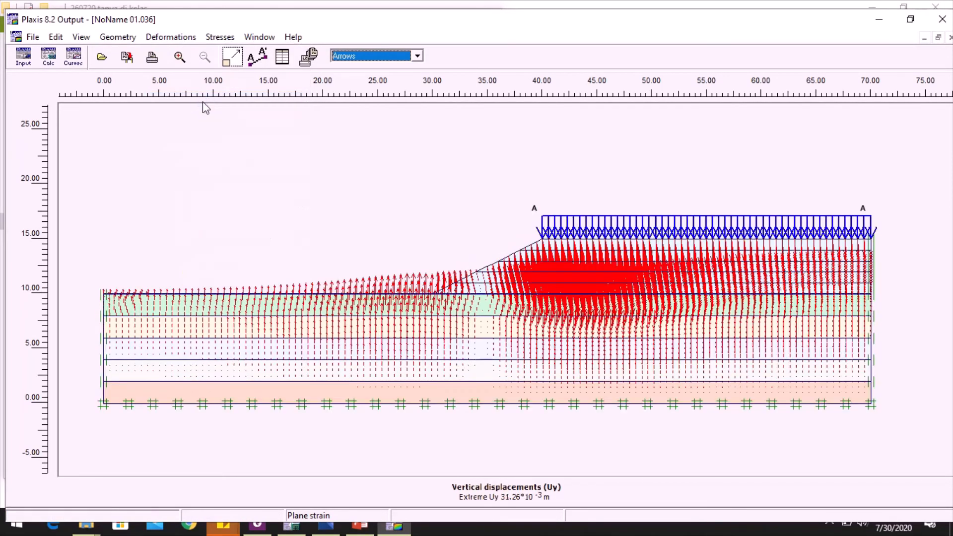
click(403, 57)
click(390, 54)
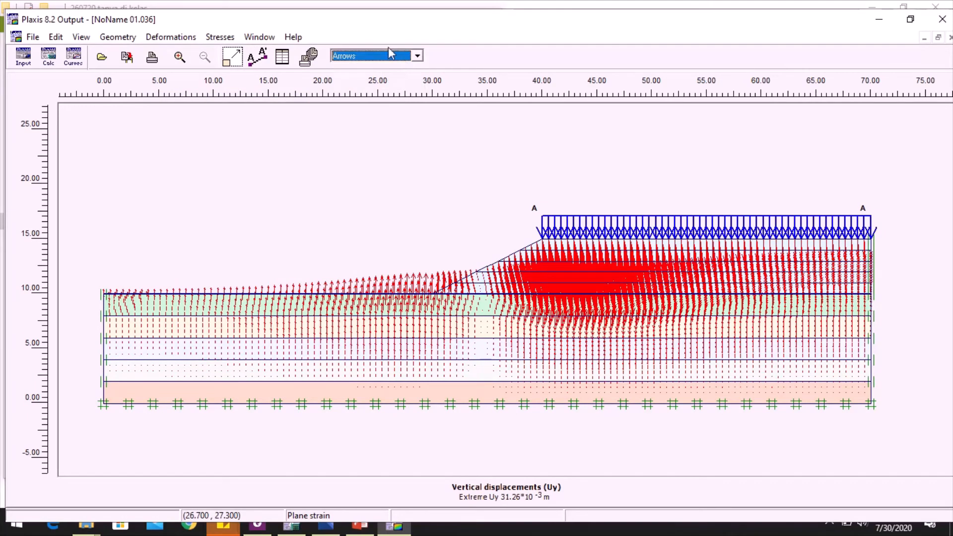
click(379, 56)
click(373, 87)
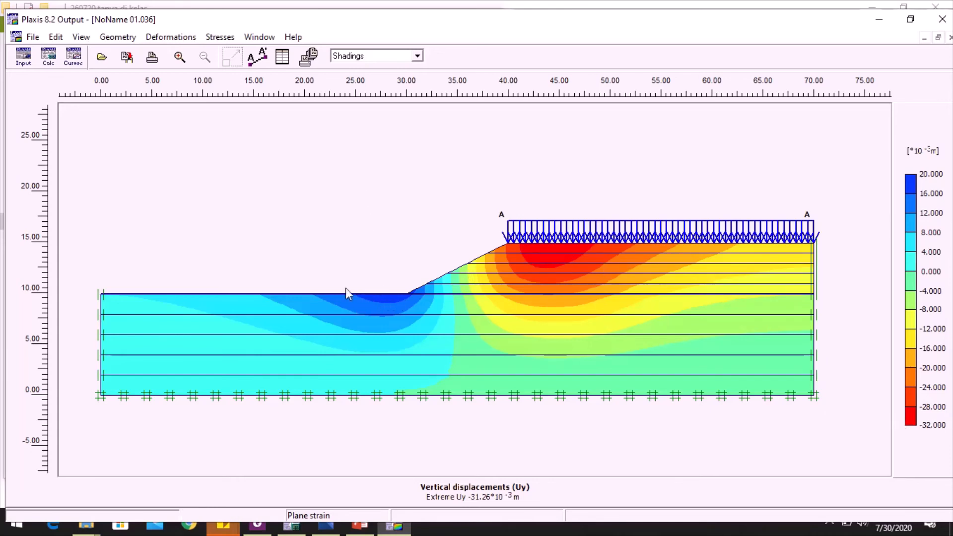
click(938, 31)
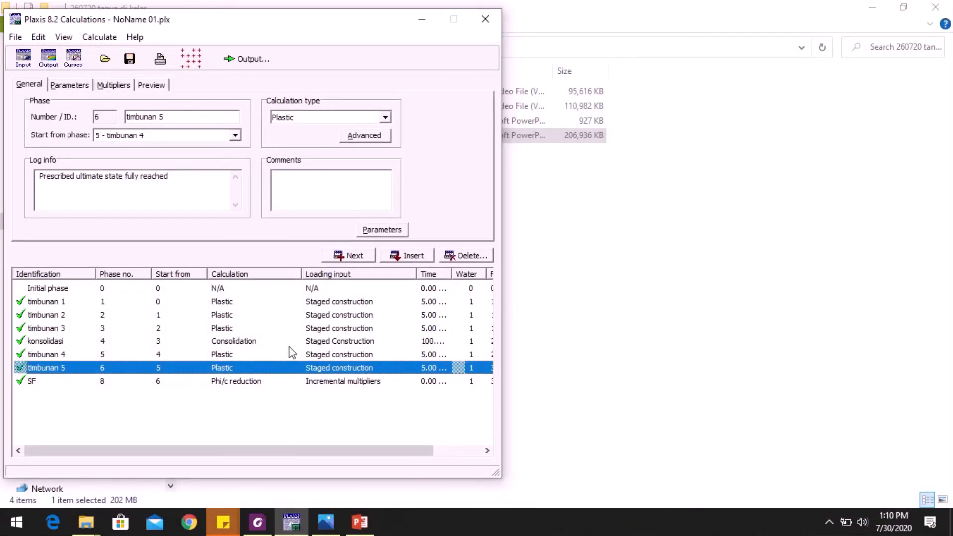
- Select phase SF, switch to Plaxis Curves, and create a new chart from project NoName 01
click(257, 382)
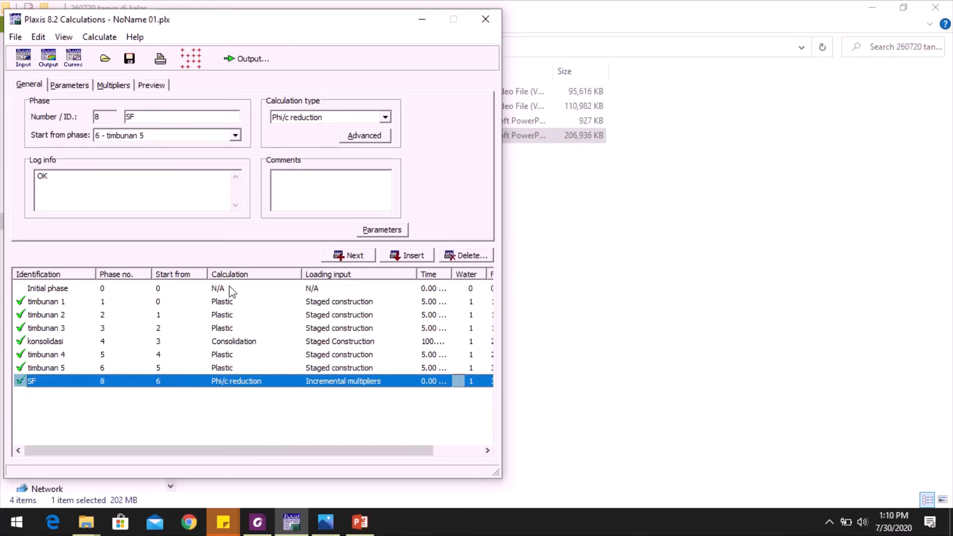
click(82, 62)
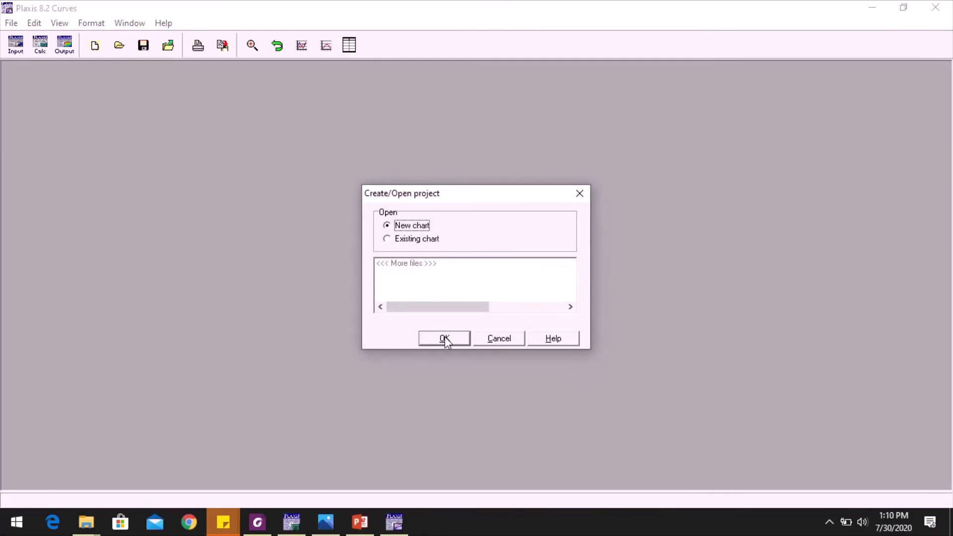
click(444, 339)
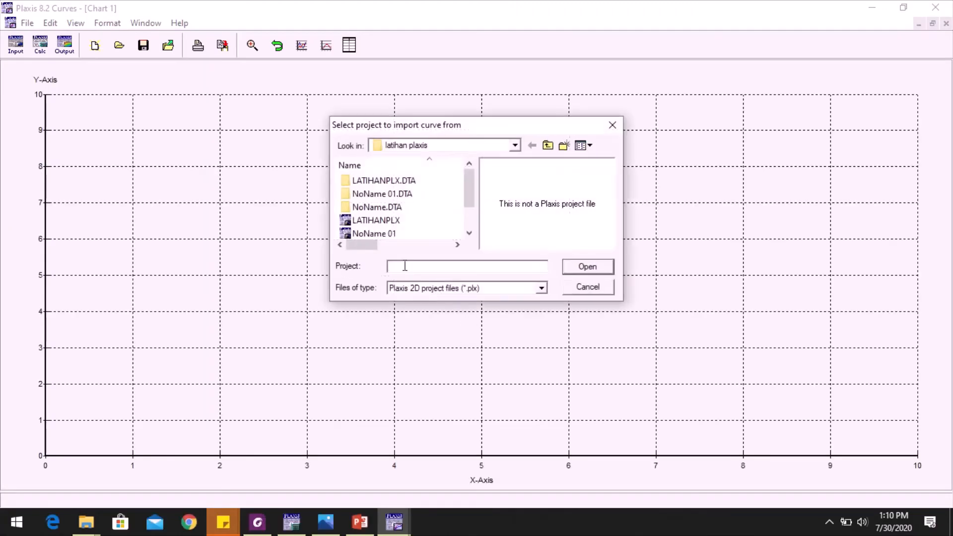
click(391, 233)
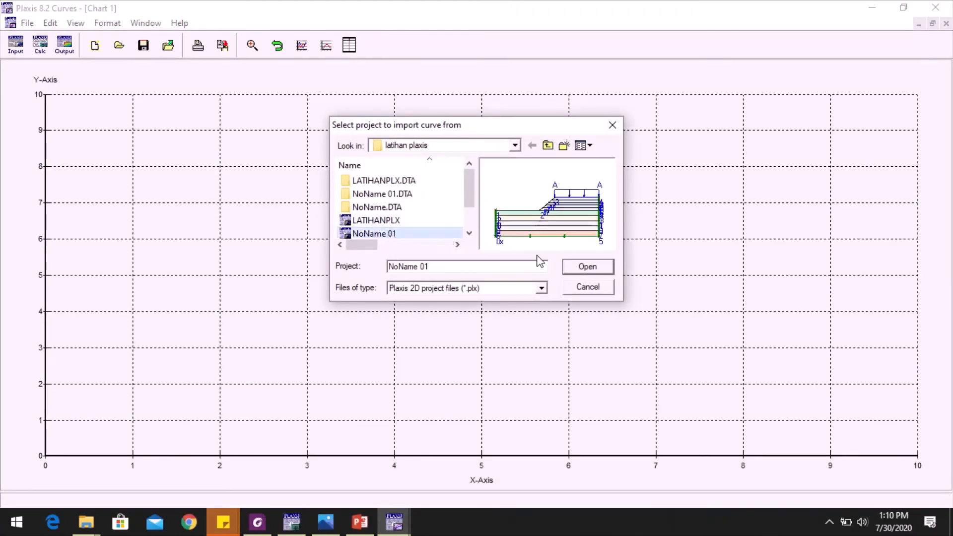
click(584, 269)
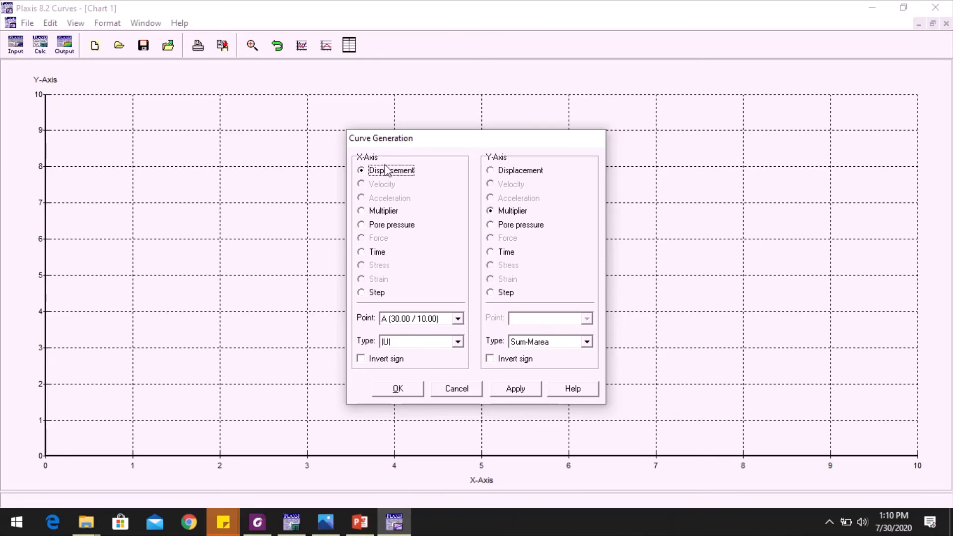
- Plot the safety factor curve with time on the X-axis and the Sum-Msf multiplier on the Y-axis
click(371, 253)
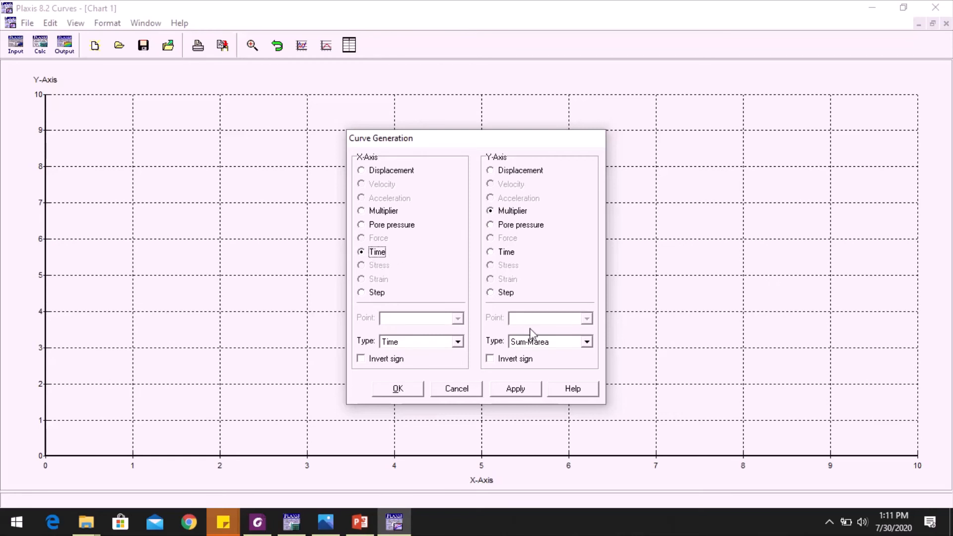
click(567, 350)
click(555, 375)
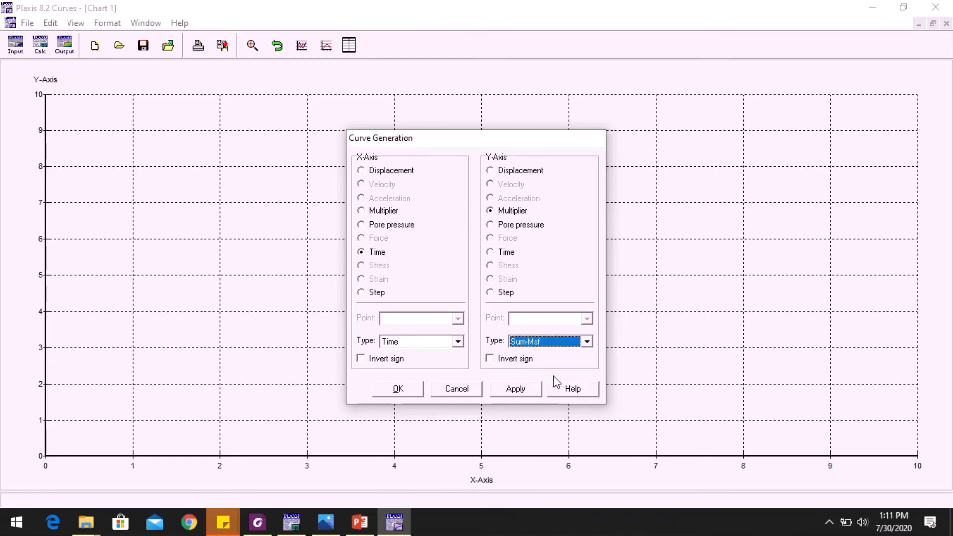
click(525, 390)
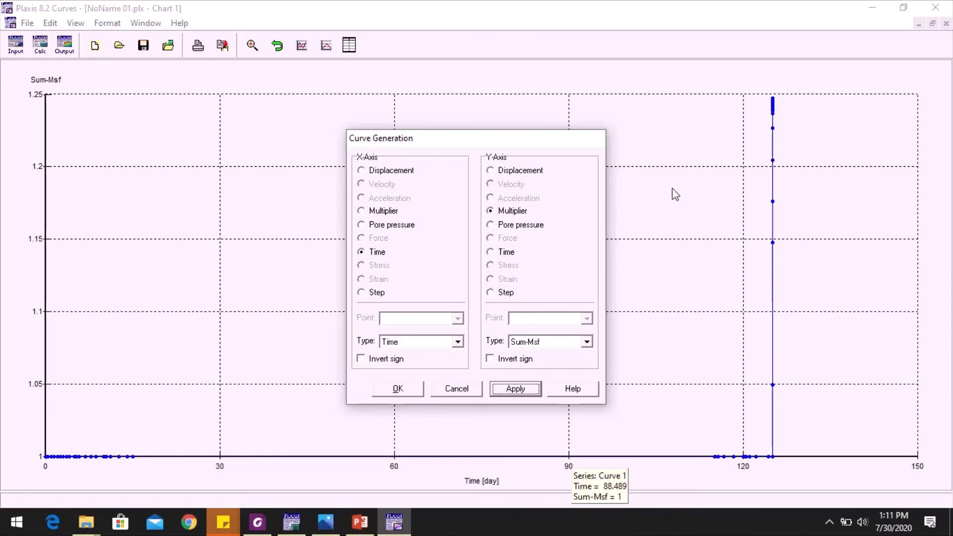
- Plot the active pore pressure at point A (30.00 / 10.00) on the X-axis, first against Sum-Msf and finally against time
click(361, 225)
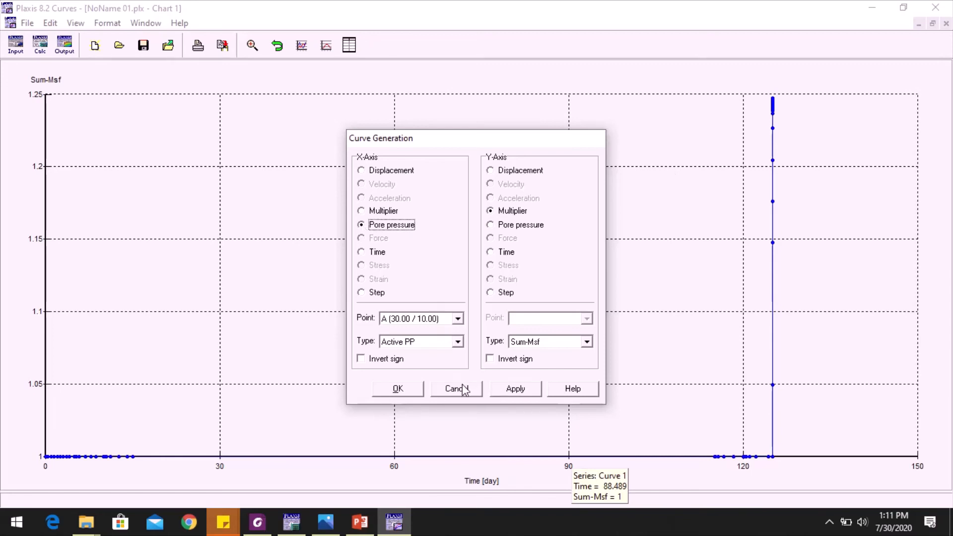
click(510, 392)
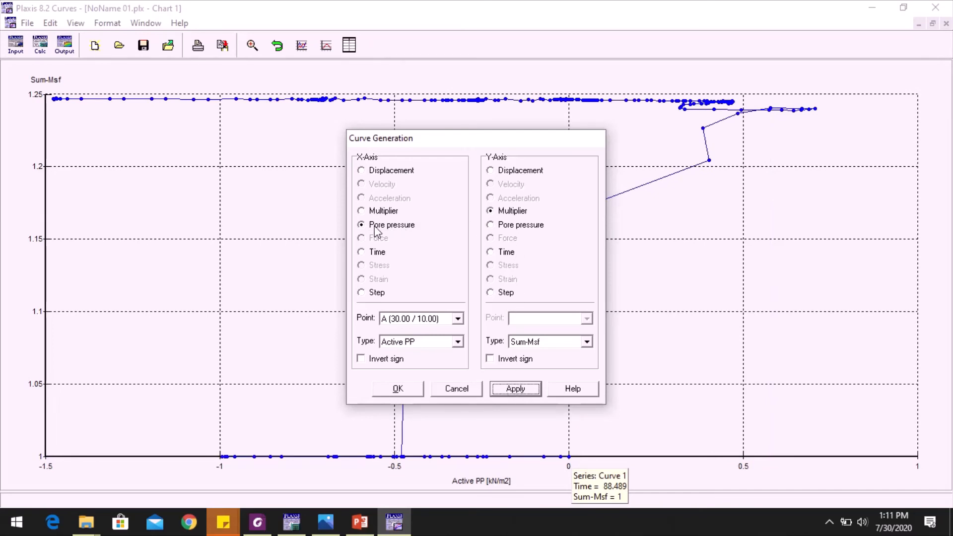
click(490, 252)
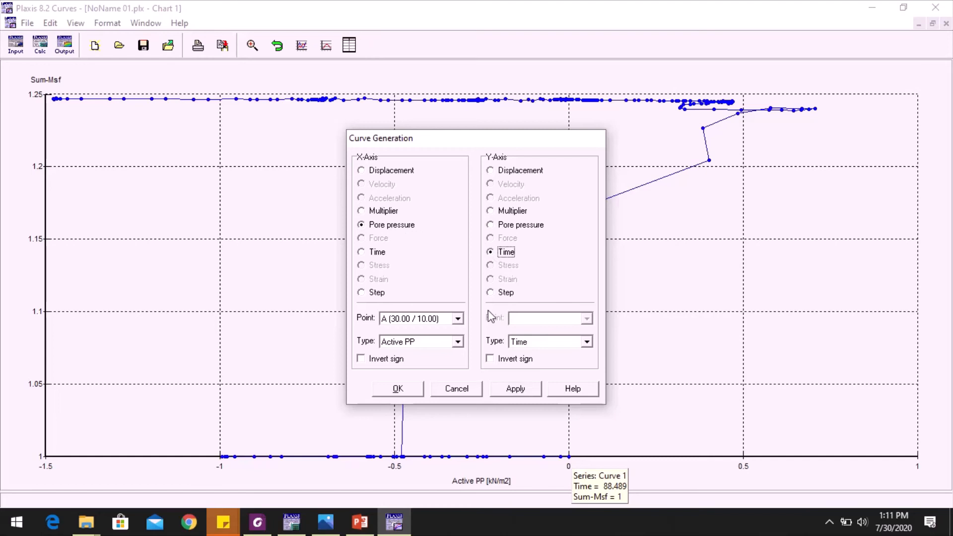
click(526, 391)
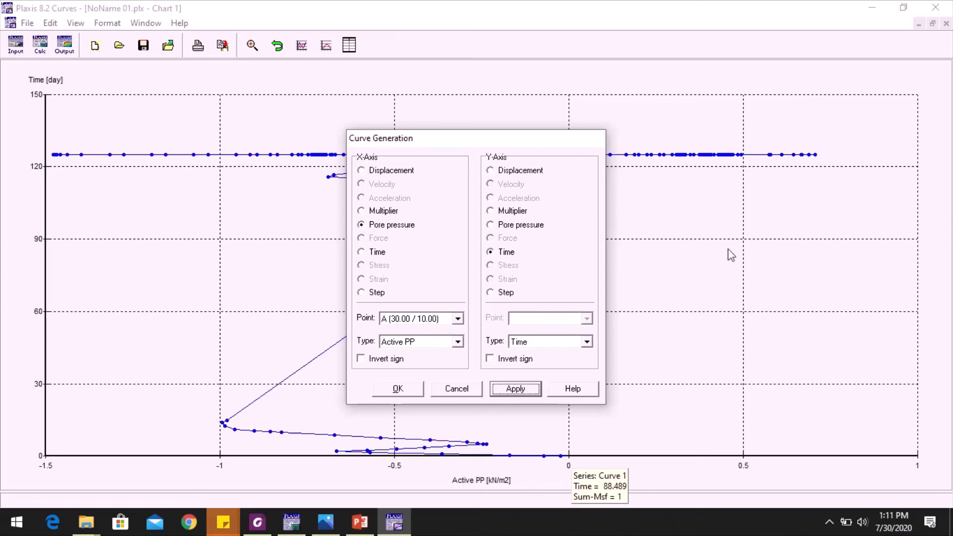
- Dismiss the curve generation settings and exit Plaxis Curves without saving the chart, returning to Plaxis Calculations
click(455, 389)
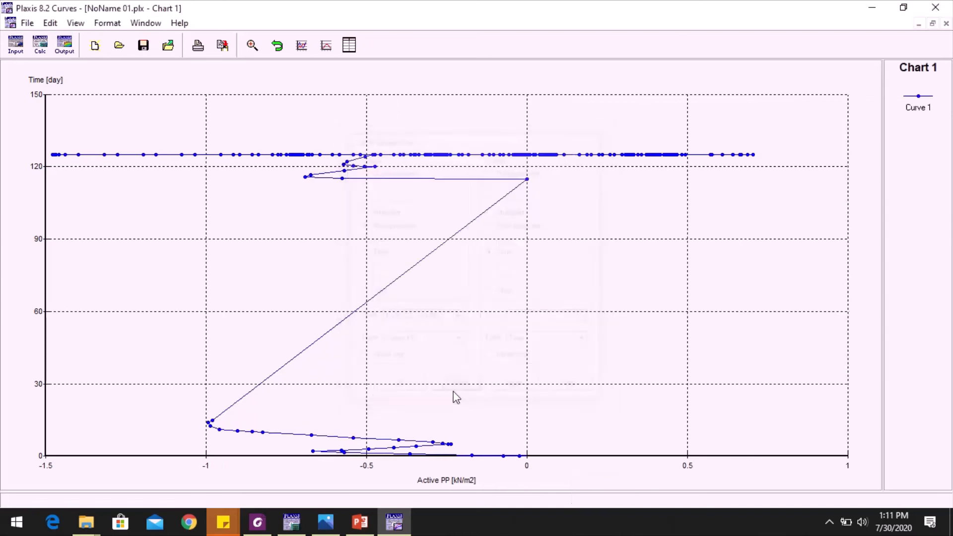
click(942, 14)
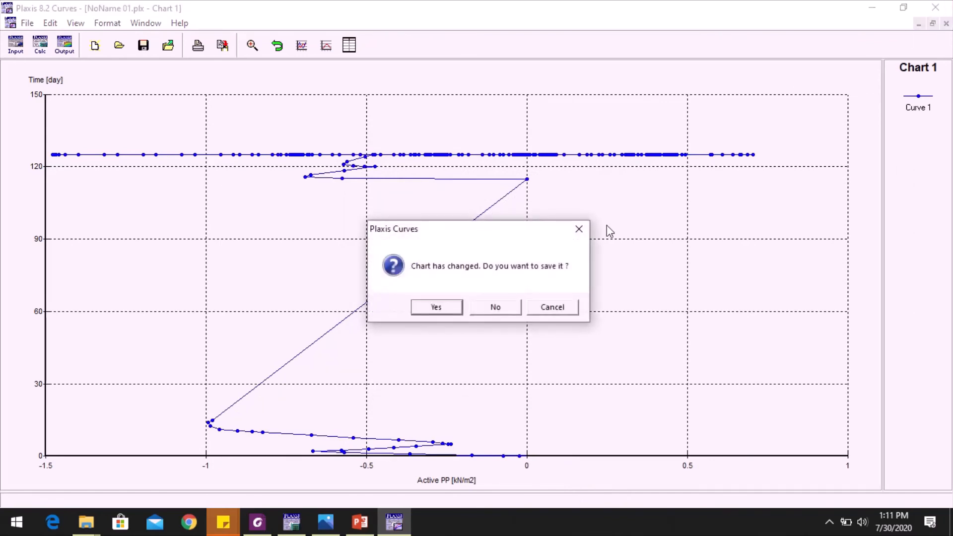
click(492, 309)
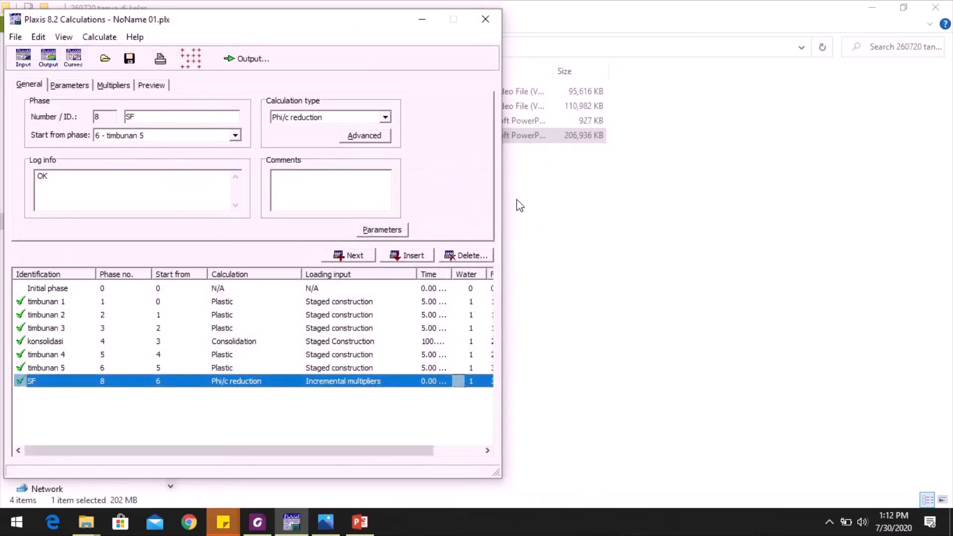